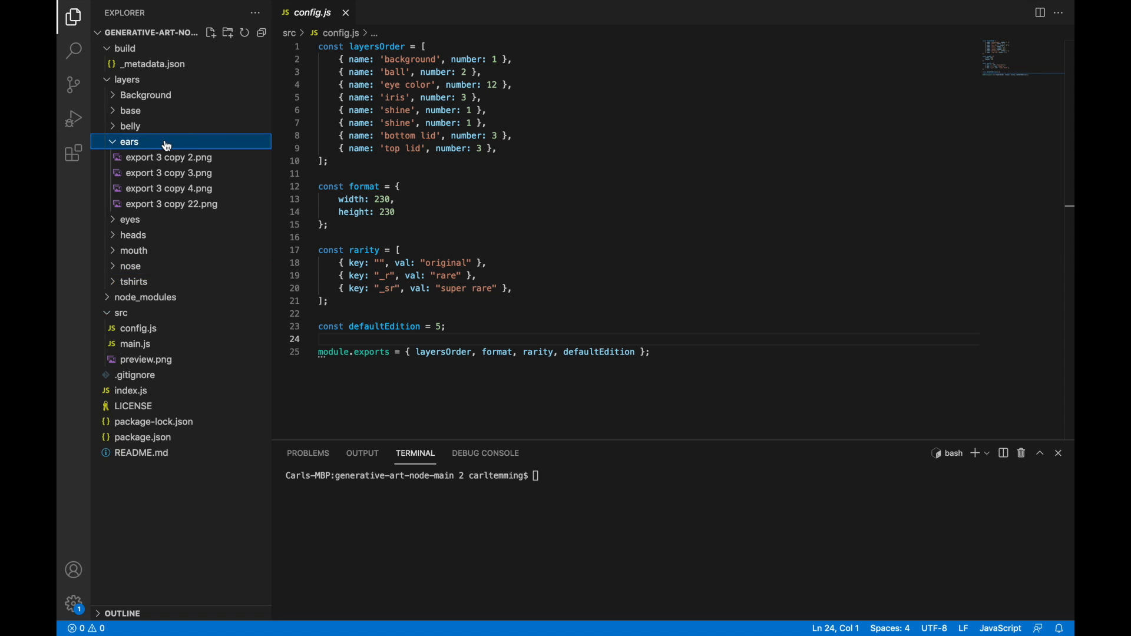
Collapse the ears folder under layers in the project tree.
click(159, 144)
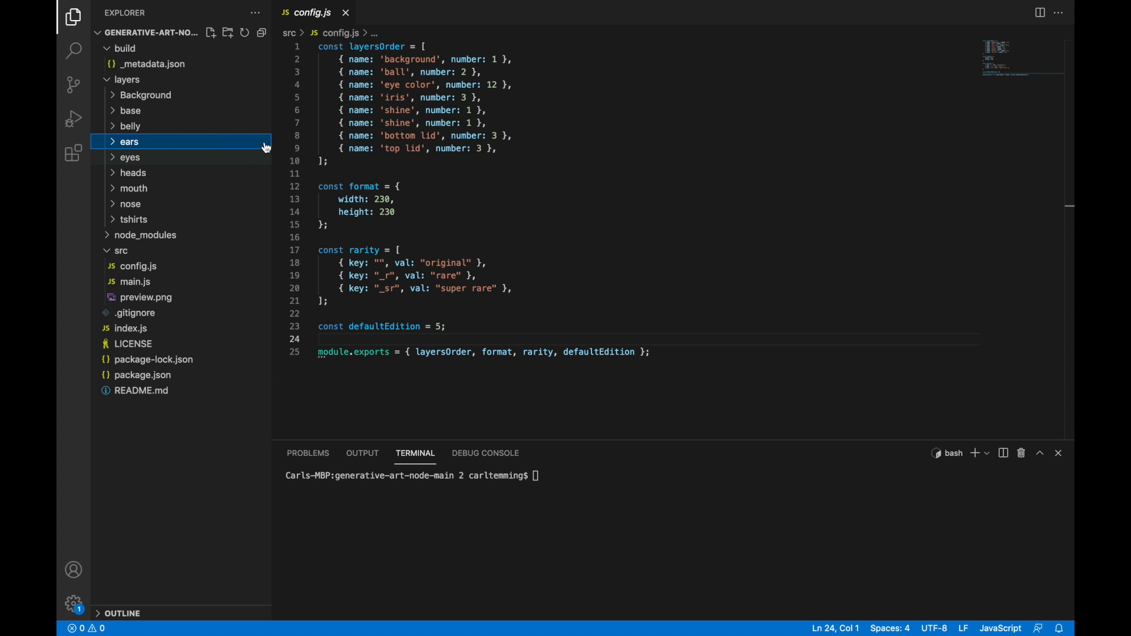
click(436, 59)
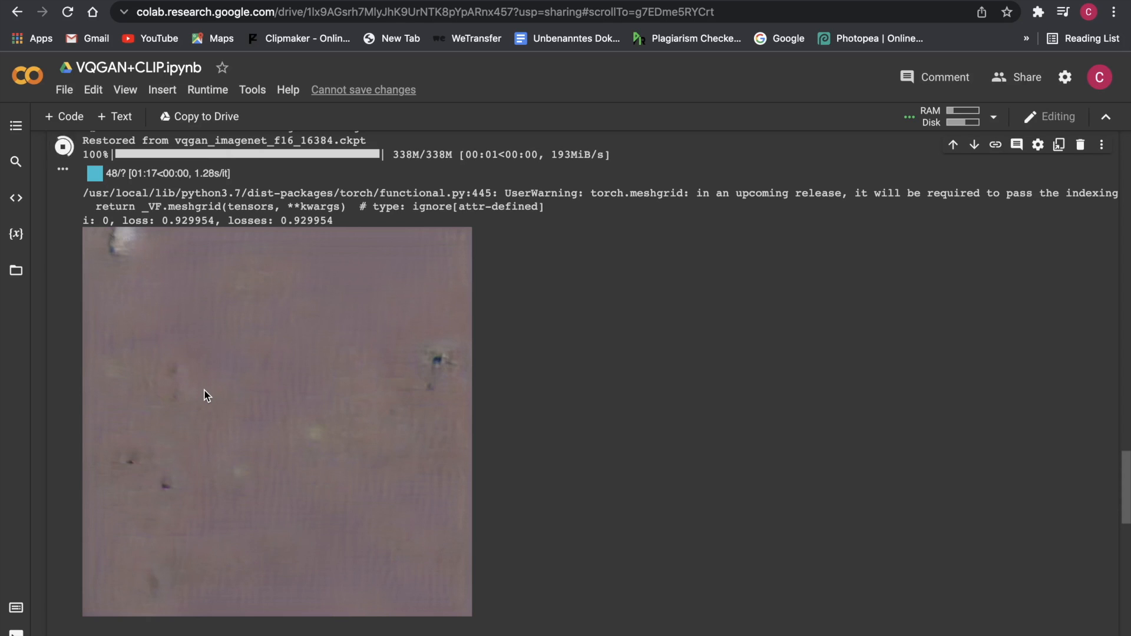
scroll(207, 396, down, 1)
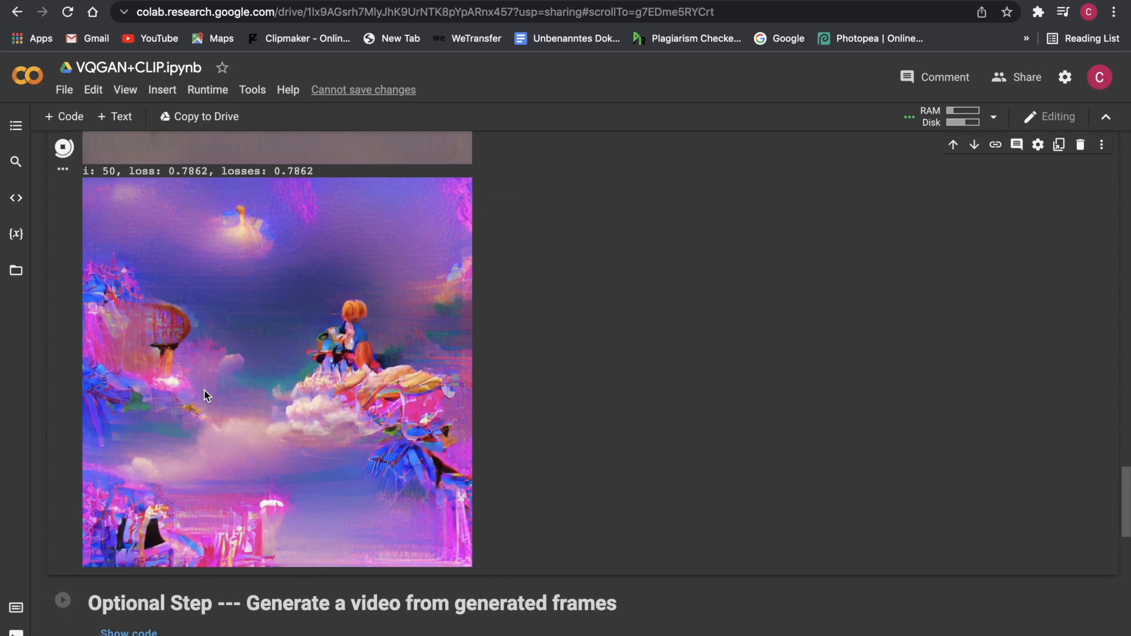
scroll(206, 396, up, 1)
scroll(672, 368, down, 1)
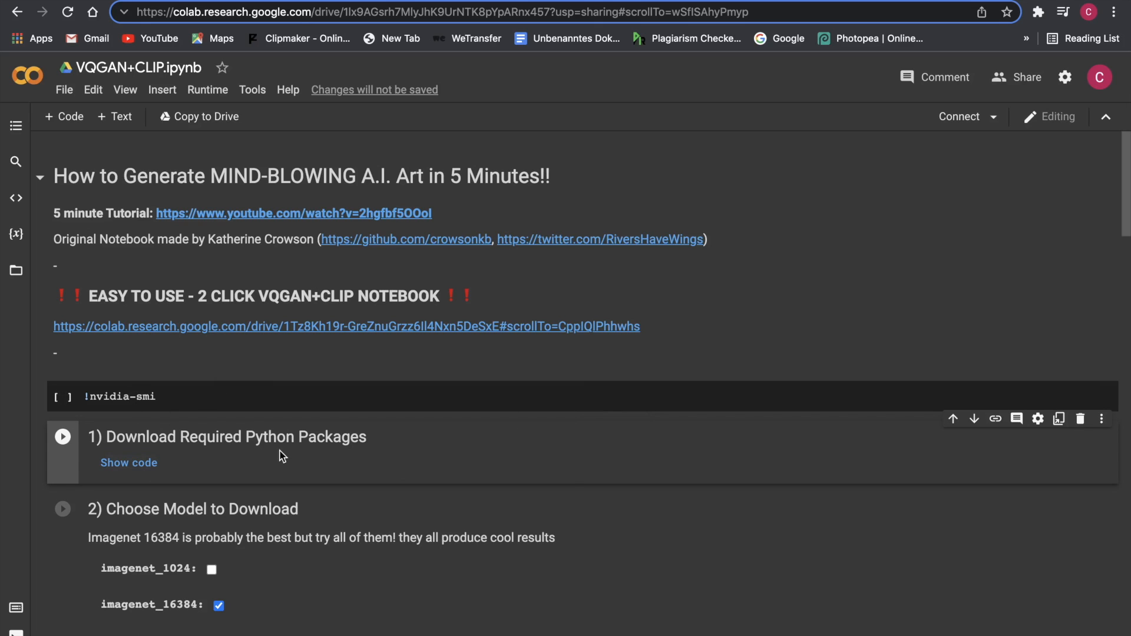
Run the !nvidia-smi cell, choosing to run the non-Google notebook anyway and dismissing the high RAM notice.
click(177, 400)
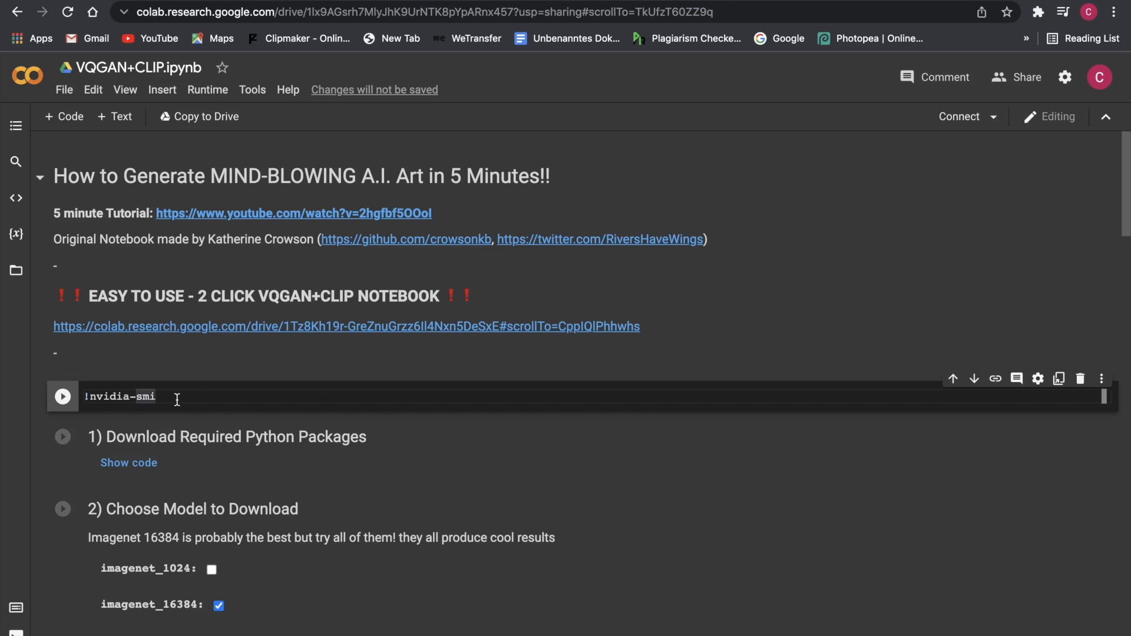
key(shift+Return)
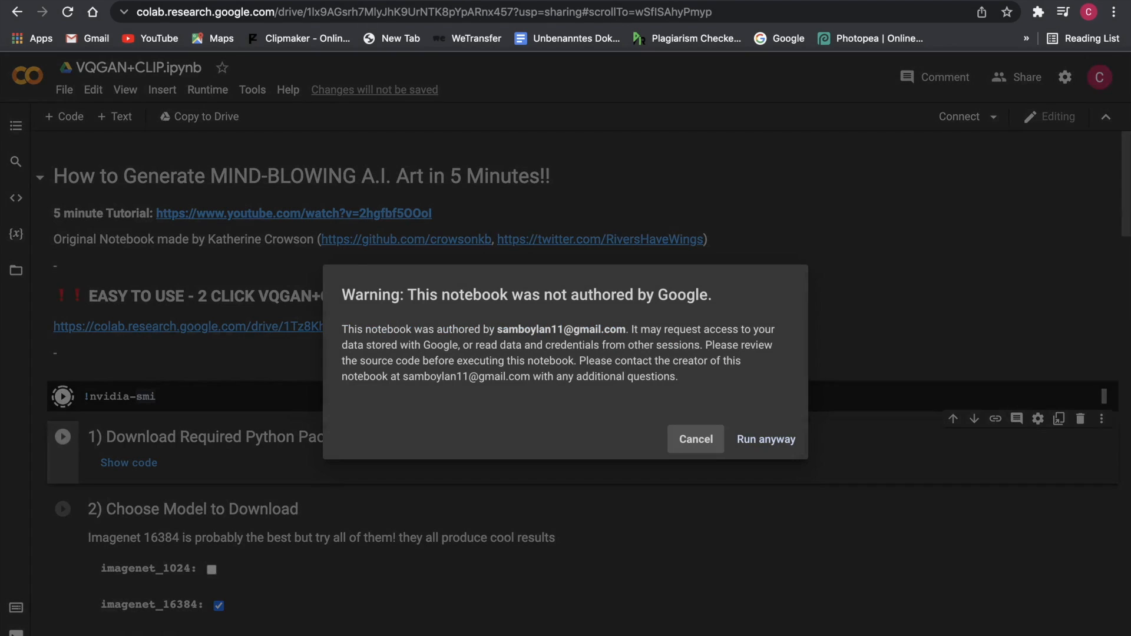
click(782, 436)
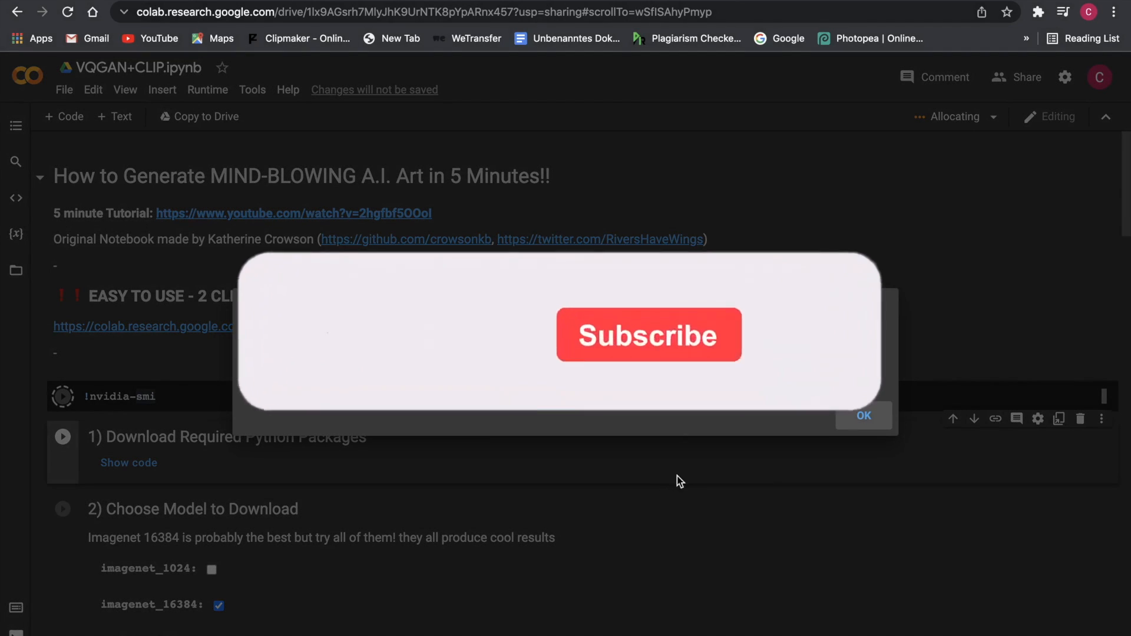
click(864, 417)
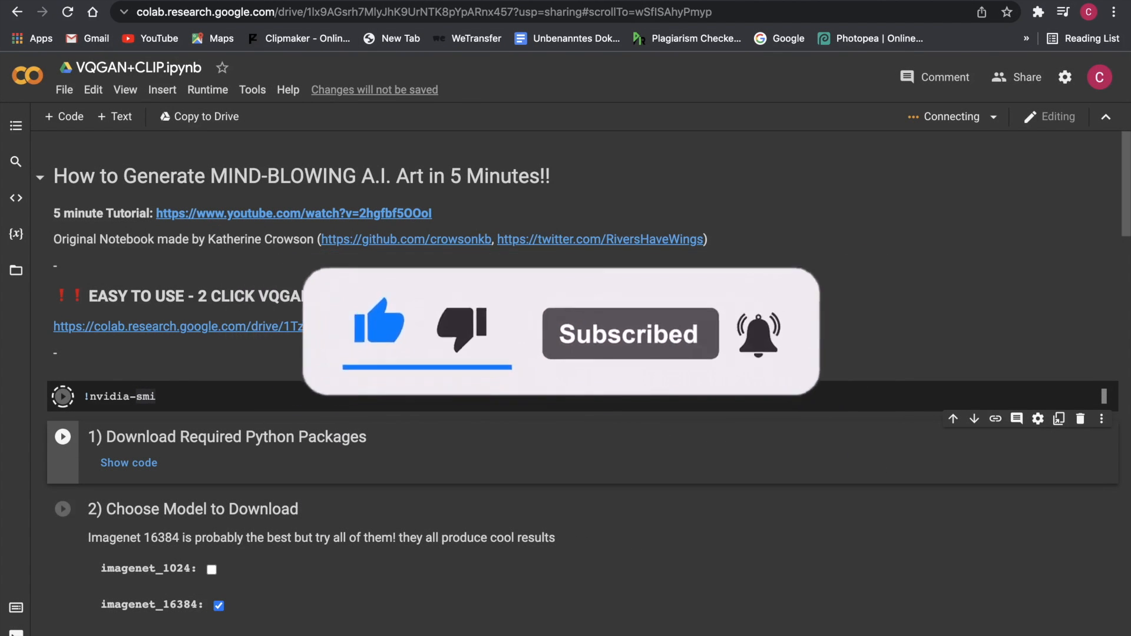
Examine the notebook's web address and look over its introduction and numbered sections.
scroll(660, 519, down, 2)
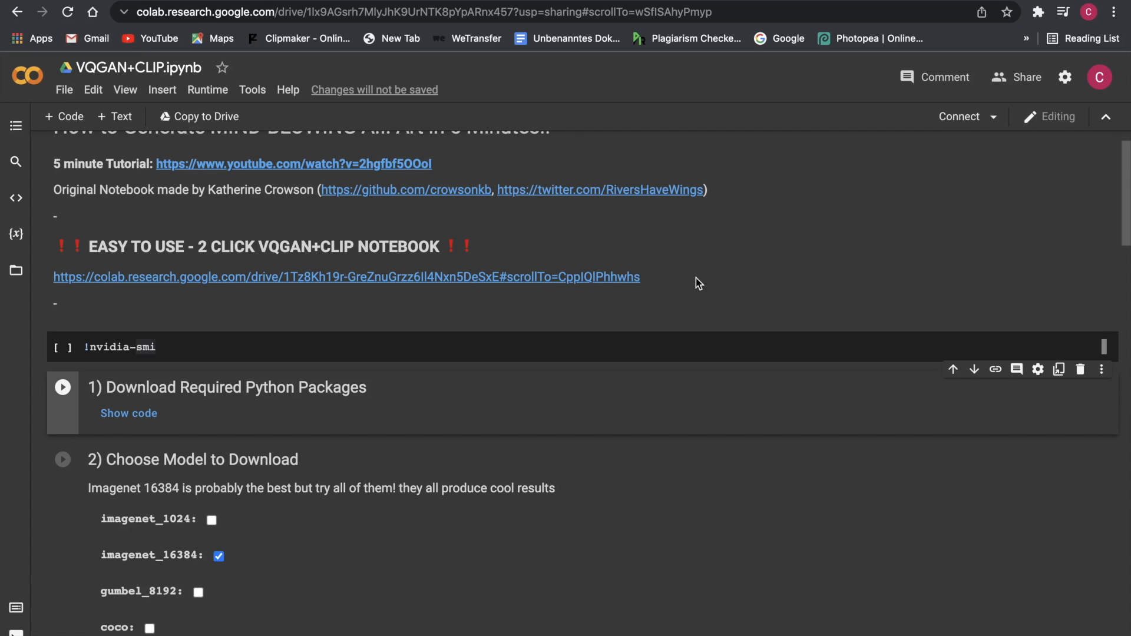
click(730, 3)
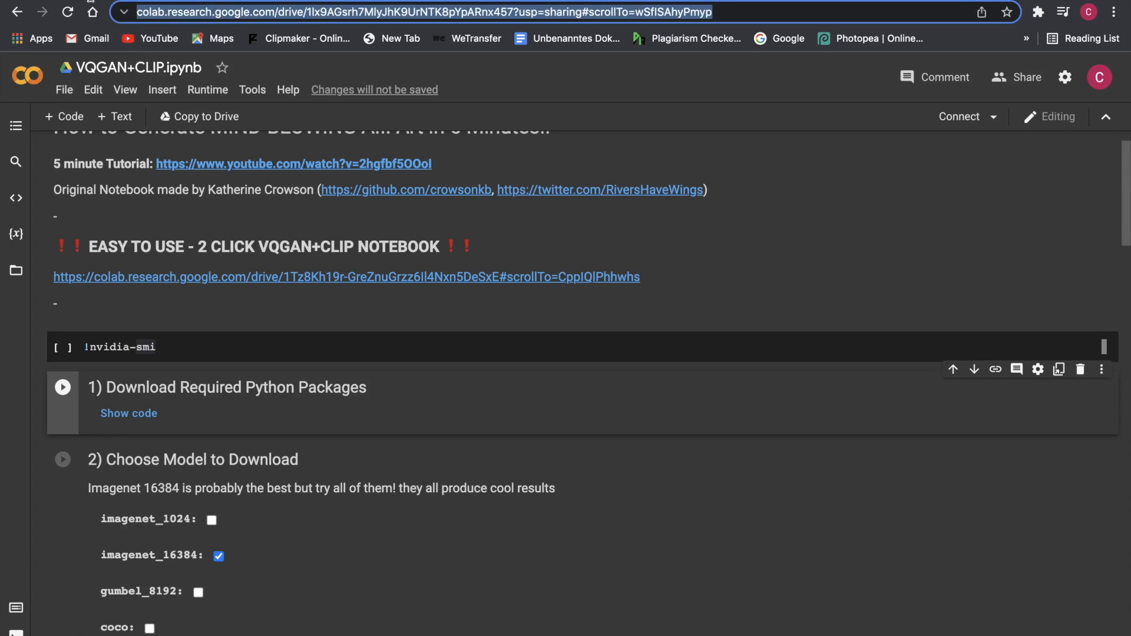
click(733, 4)
click(743, 10)
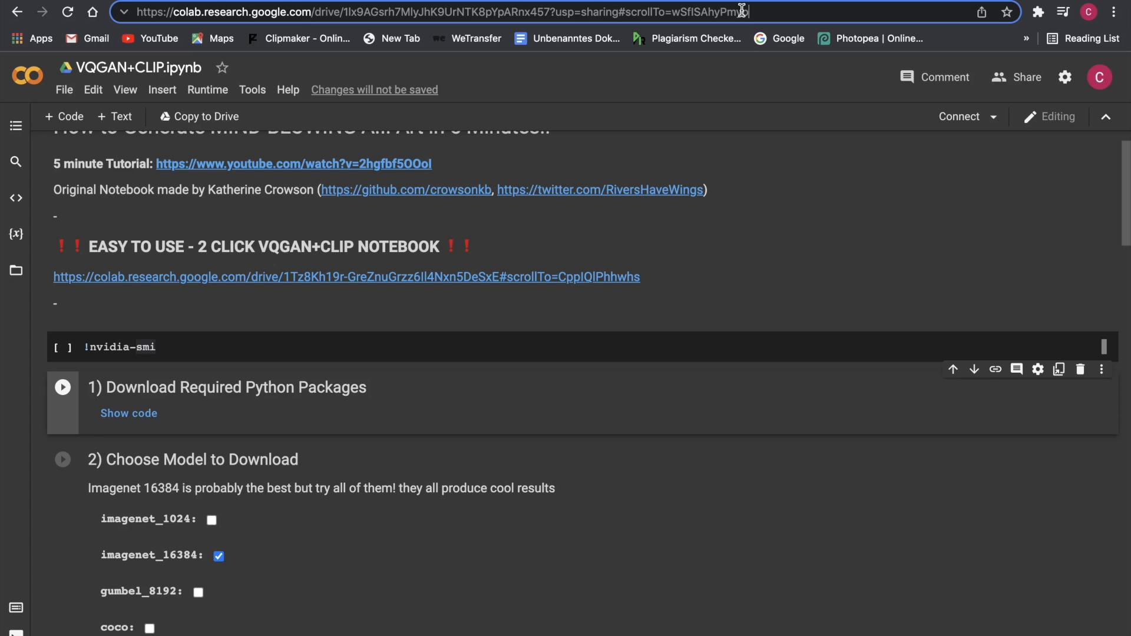
scroll(533, 349, up, 1)
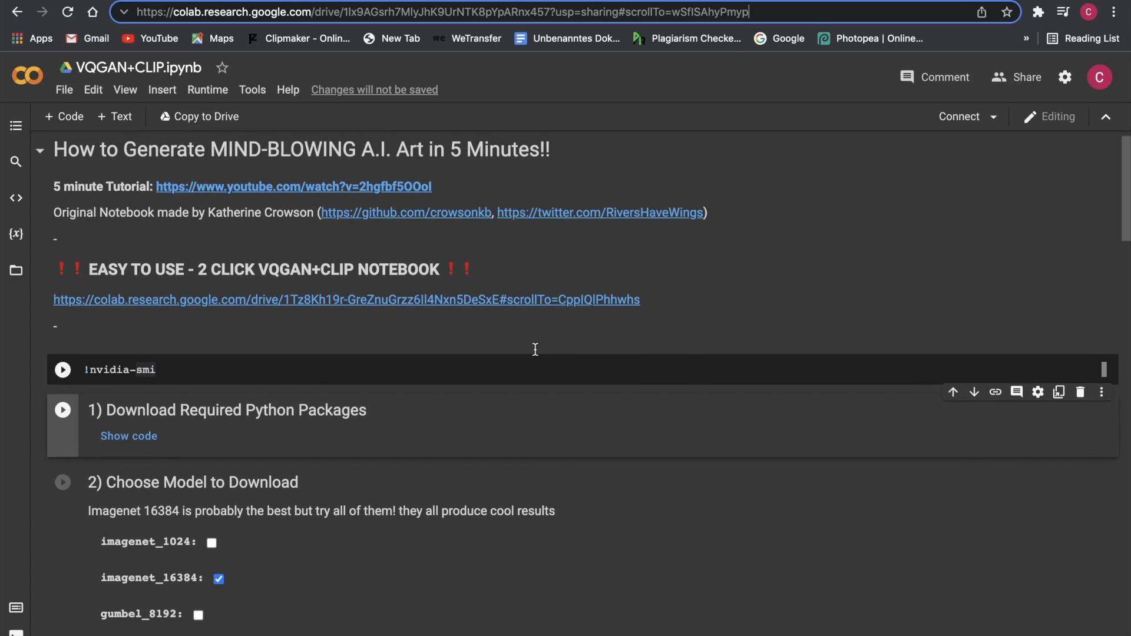
scroll(740, 318, down, 2)
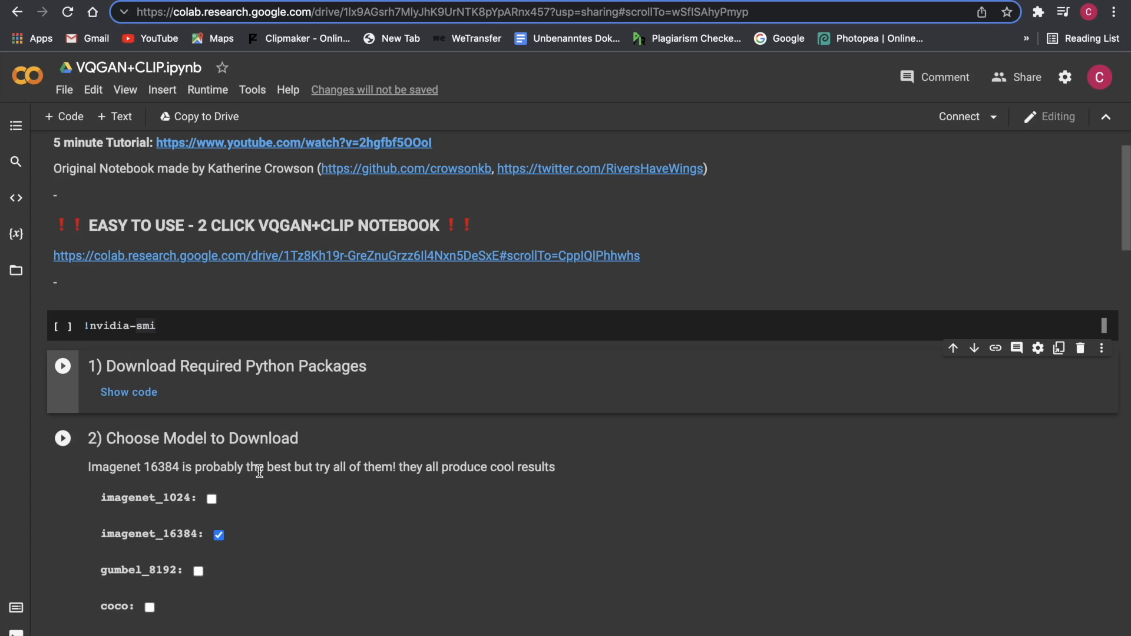
scroll(260, 471, down, 20)
scroll(262, 469, up, 20)
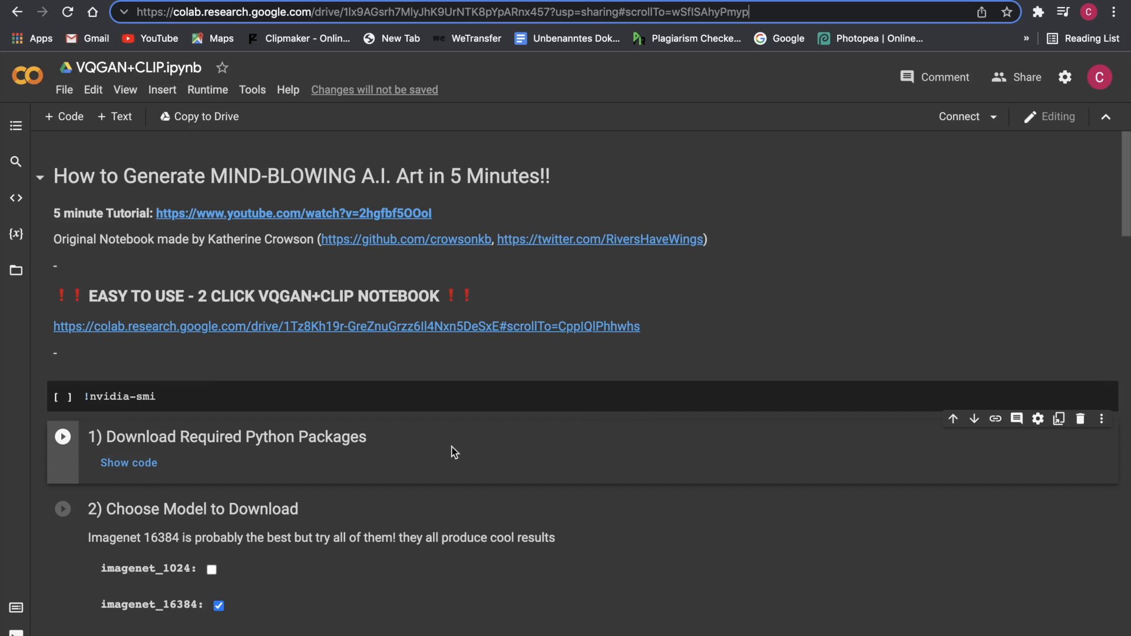
Run the !nvidia-smi GPU check at the start of the notebook, accepting the authorship warning and high RAM notice.
click(178, 400)
key(shift+Return)
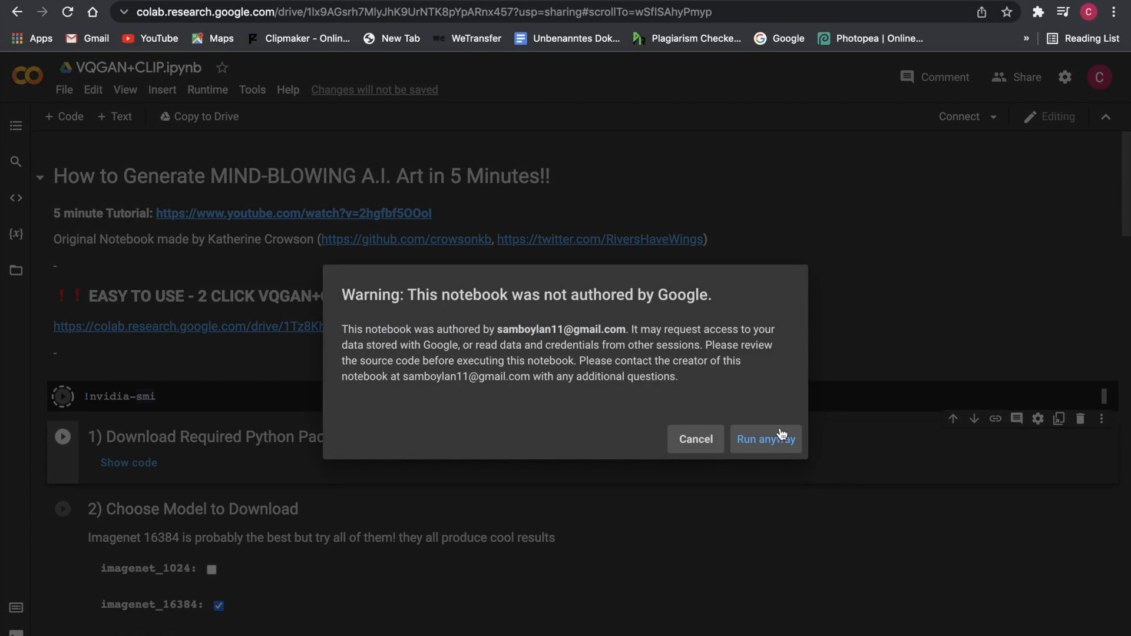
click(772, 439)
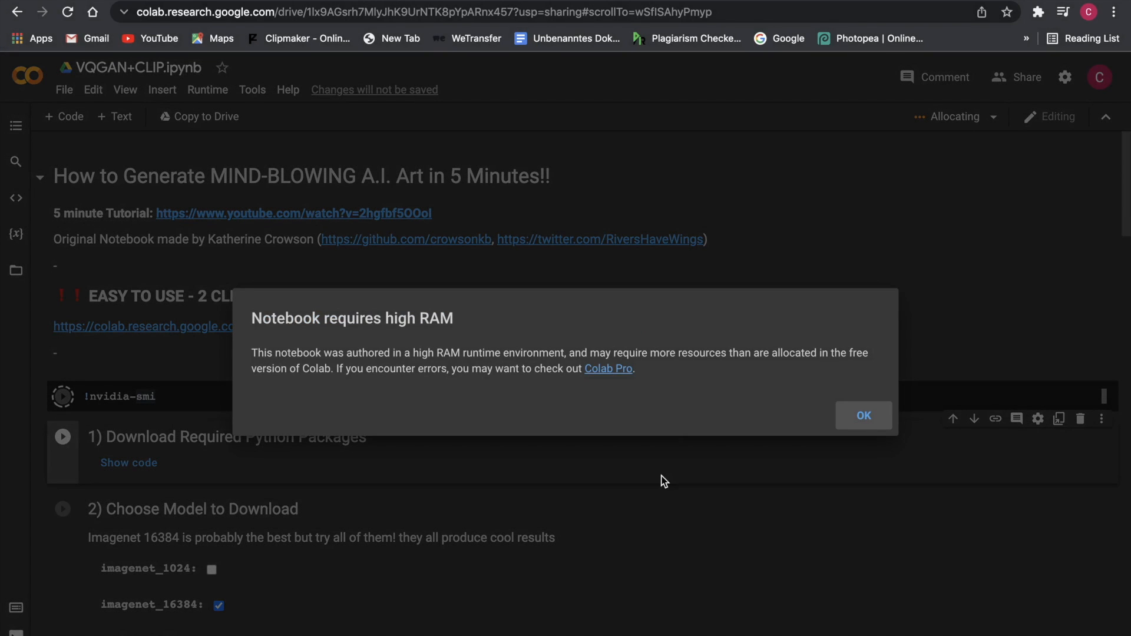
click(886, 432)
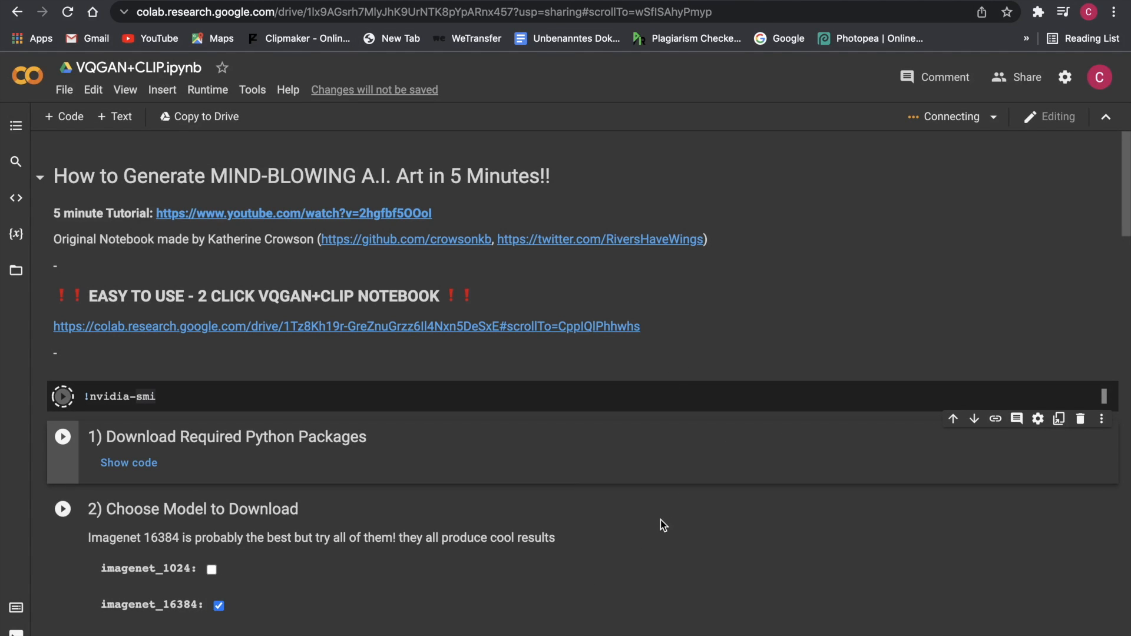
Run the "1) Download Required Python Packages" cell below the GPU check.
scroll(662, 525, down, 2)
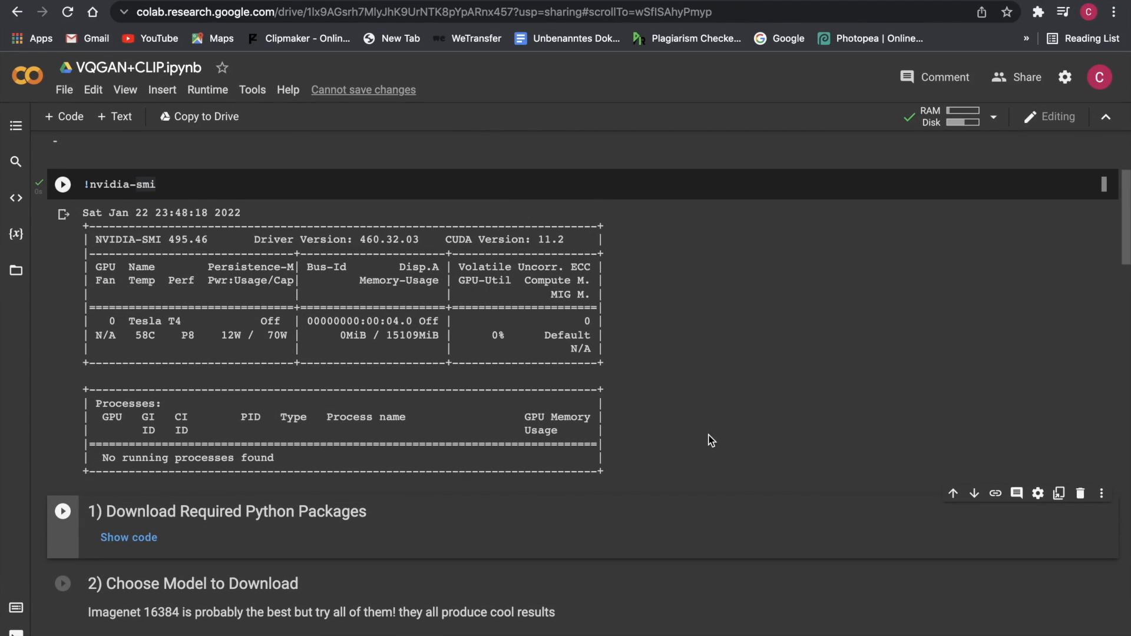
scroll(712, 441, down, 3)
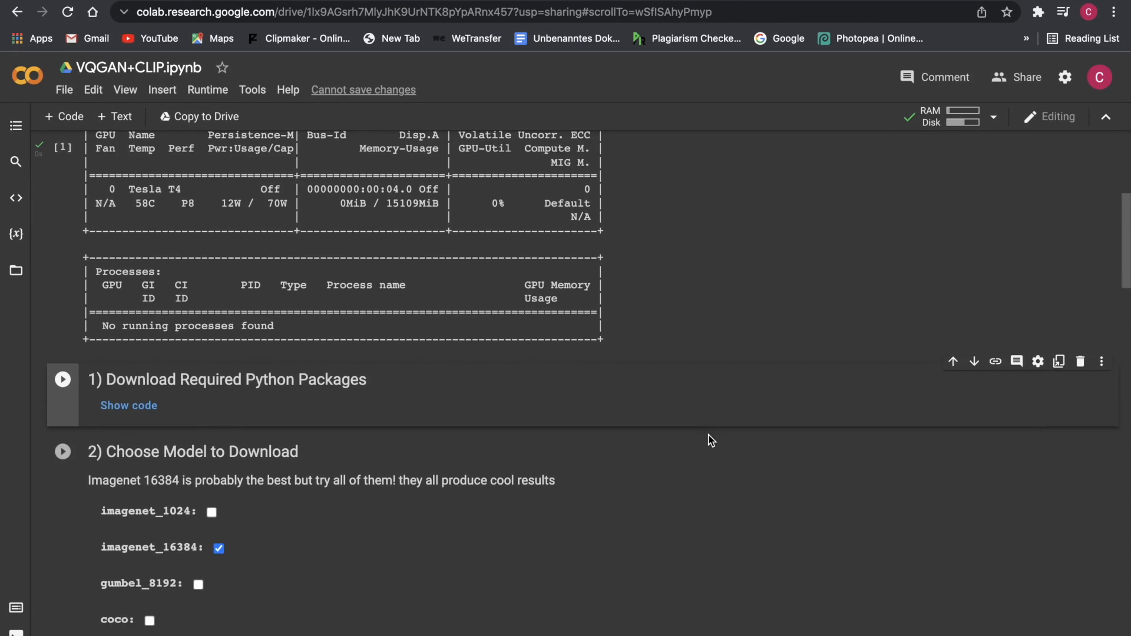
click(61, 380)
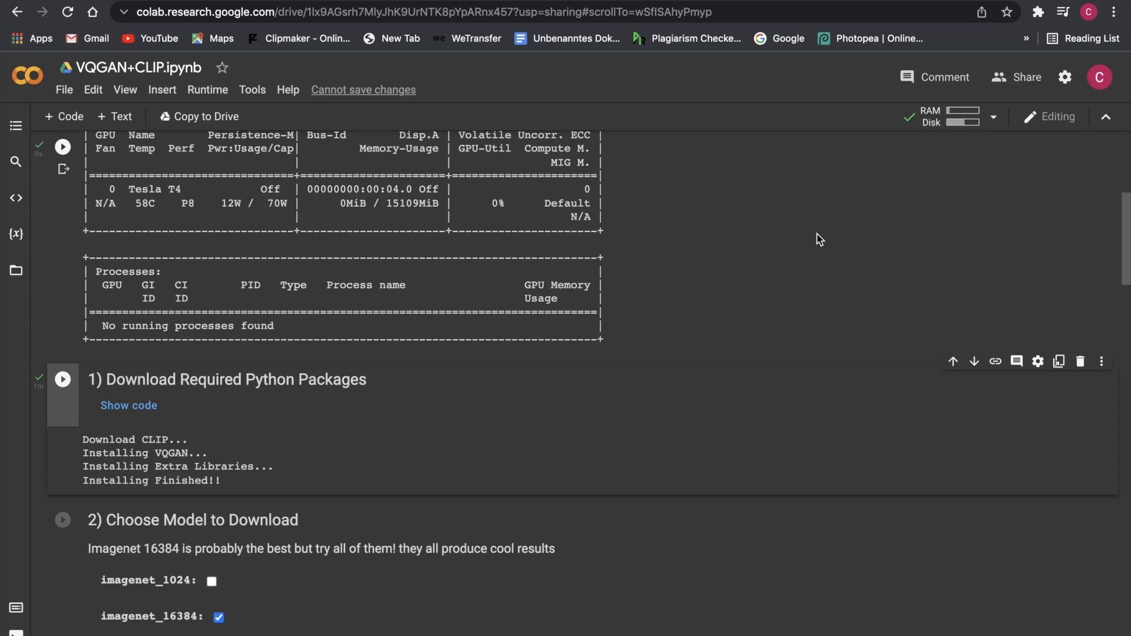
Examine the model options and the recommendation note in the "2) Choose Model to Download" section.
scroll(566, 440, down, 3)
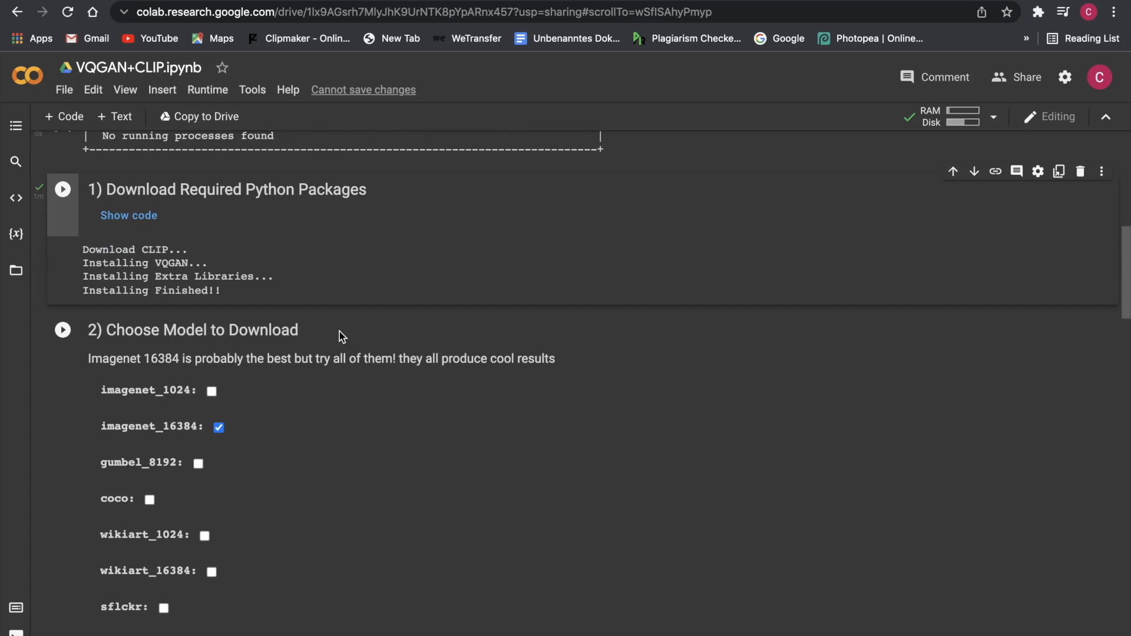
drag(94, 328, 176, 338)
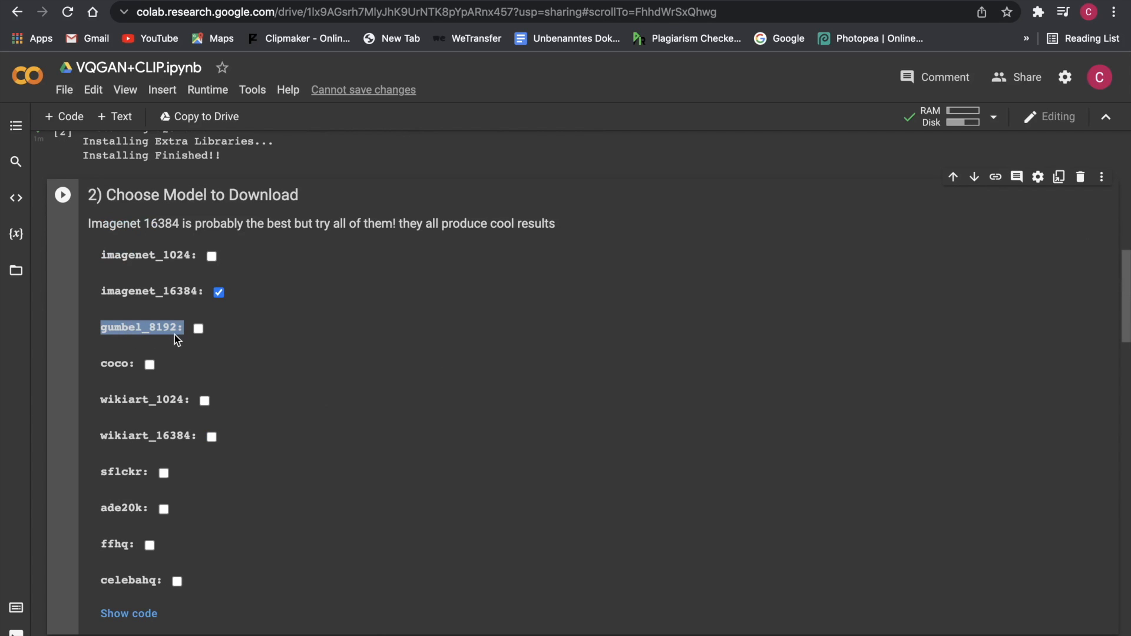
drag(302, 198, 98, 196)
click(314, 193)
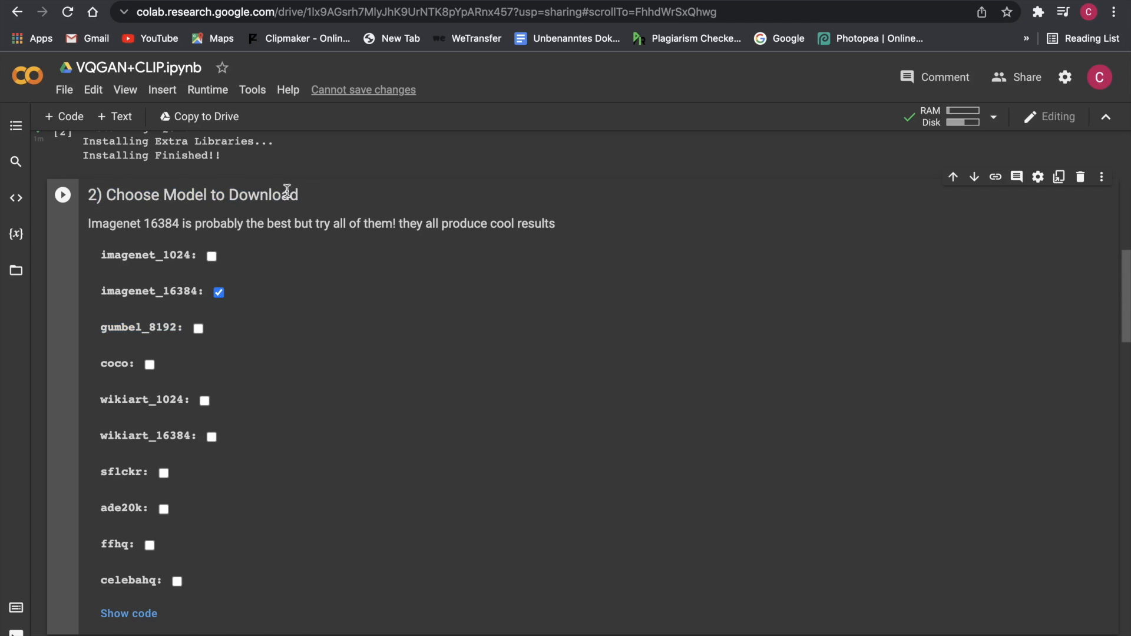
drag(106, 195, 300, 207)
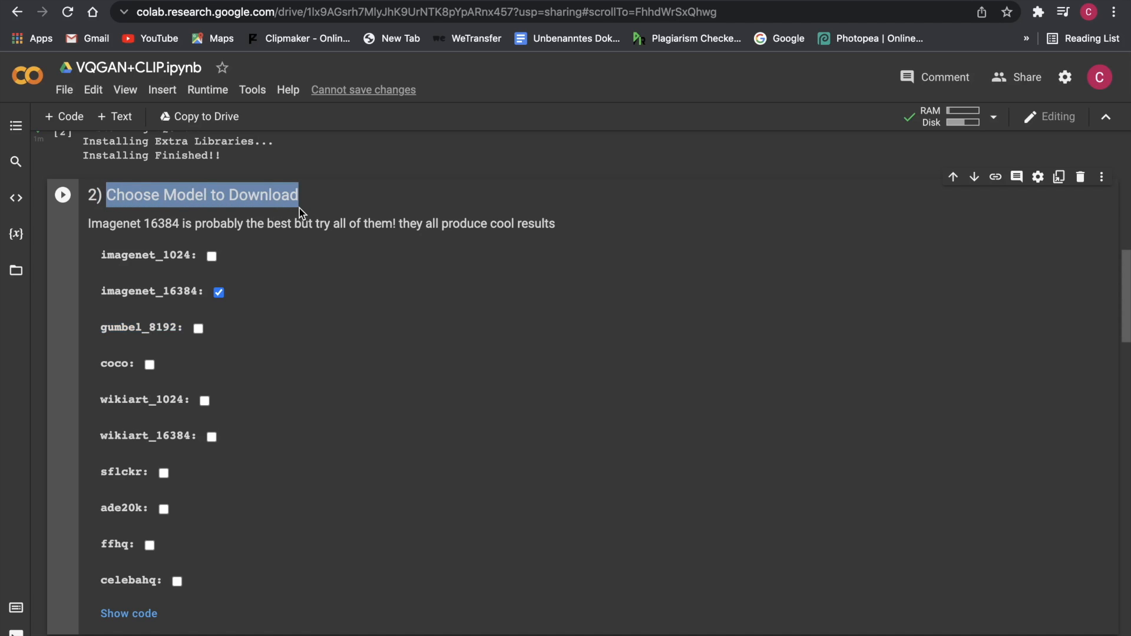
click(241, 257)
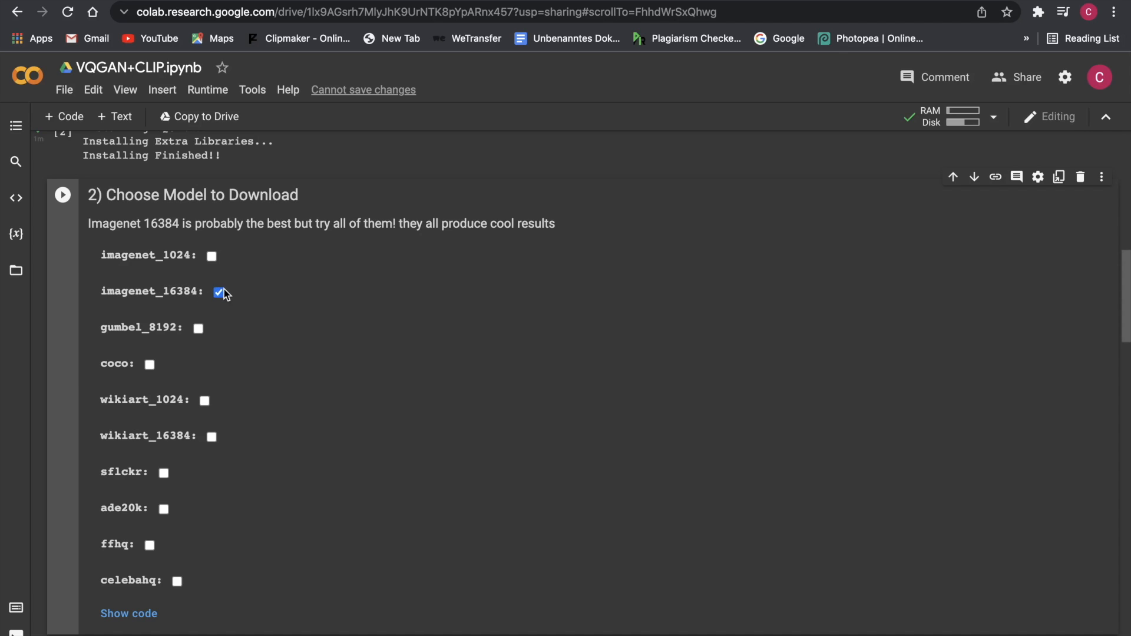
drag(138, 224, 552, 229)
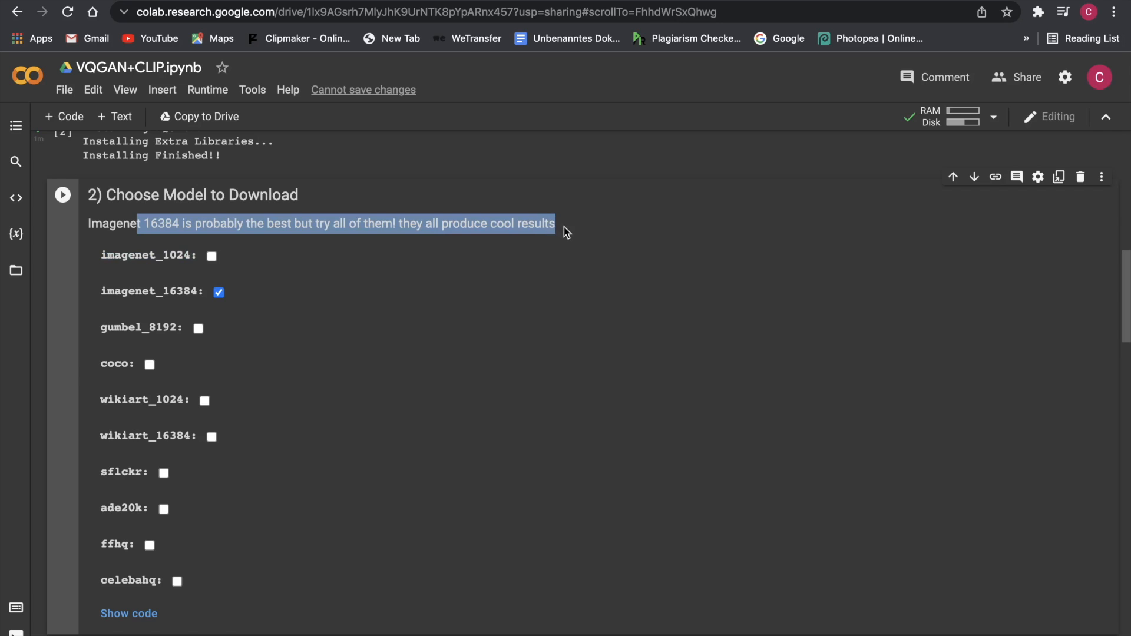
drag(556, 224, 128, 221)
click(210, 237)
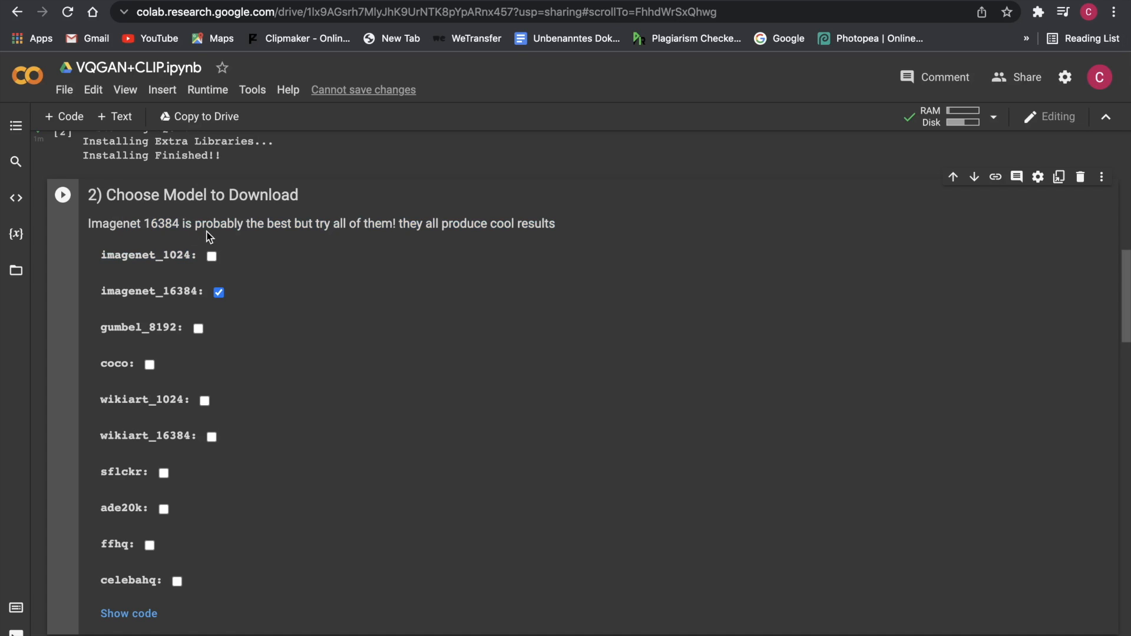
scroll(285, 235, down, 1)
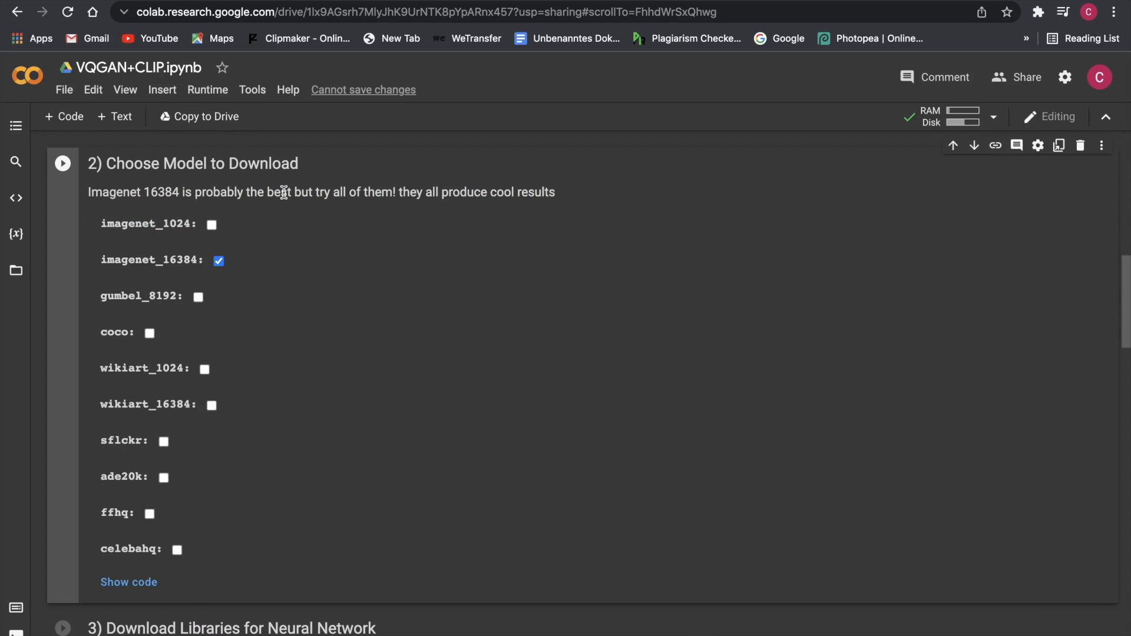
scroll(253, 276, down, 1)
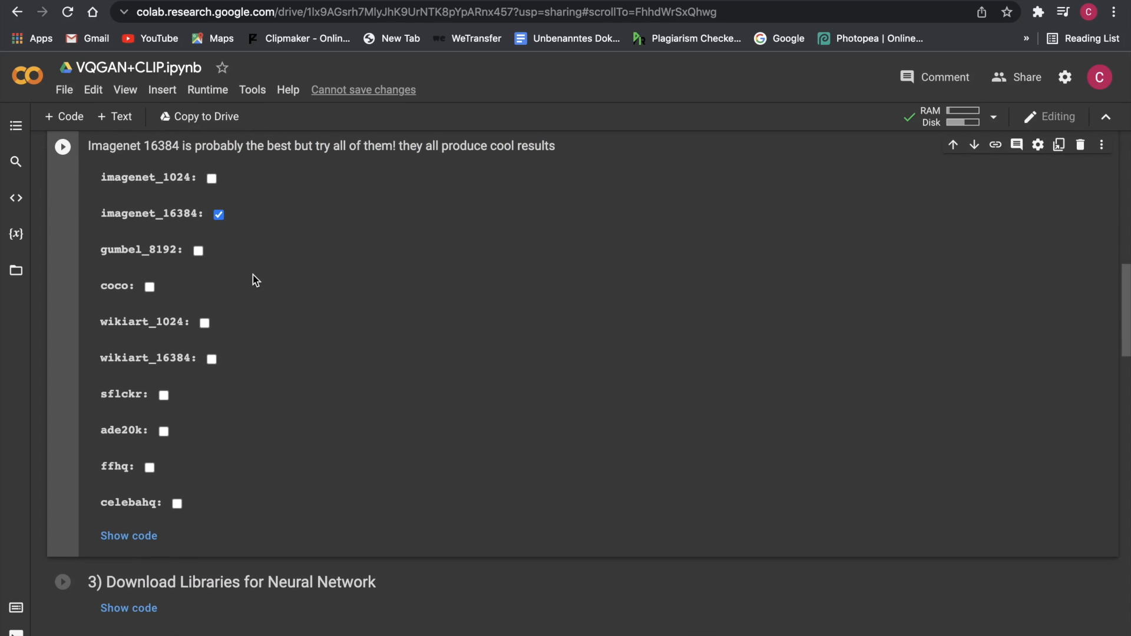
scroll(253, 277, up, 1)
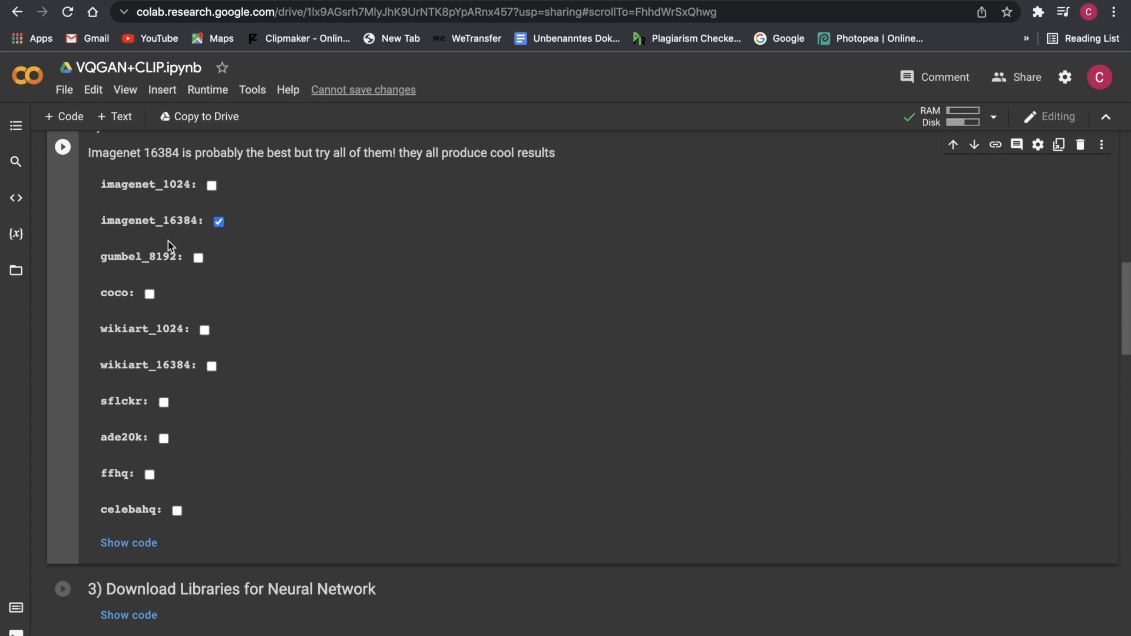
scroll(123, 225, up, 1)
Run the "2) Choose Model to Download" cell with only imagenet_16384 selected and check its download output.
scroll(124, 224, down, 6)
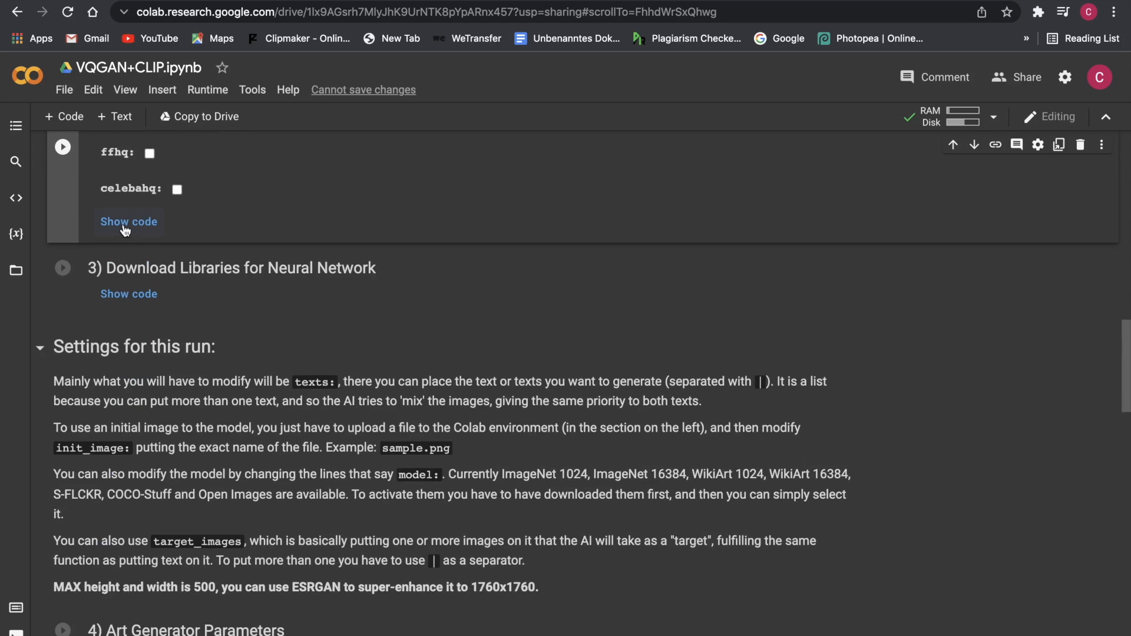
scroll(125, 230, up, 8)
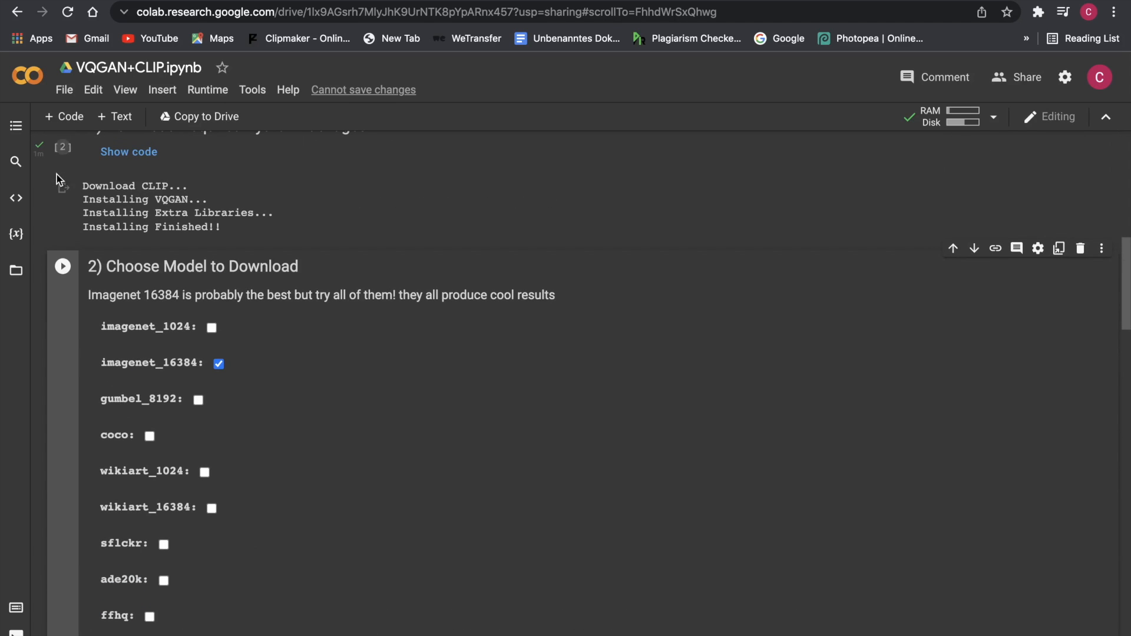
click(64, 266)
scroll(383, 319, down, 7)
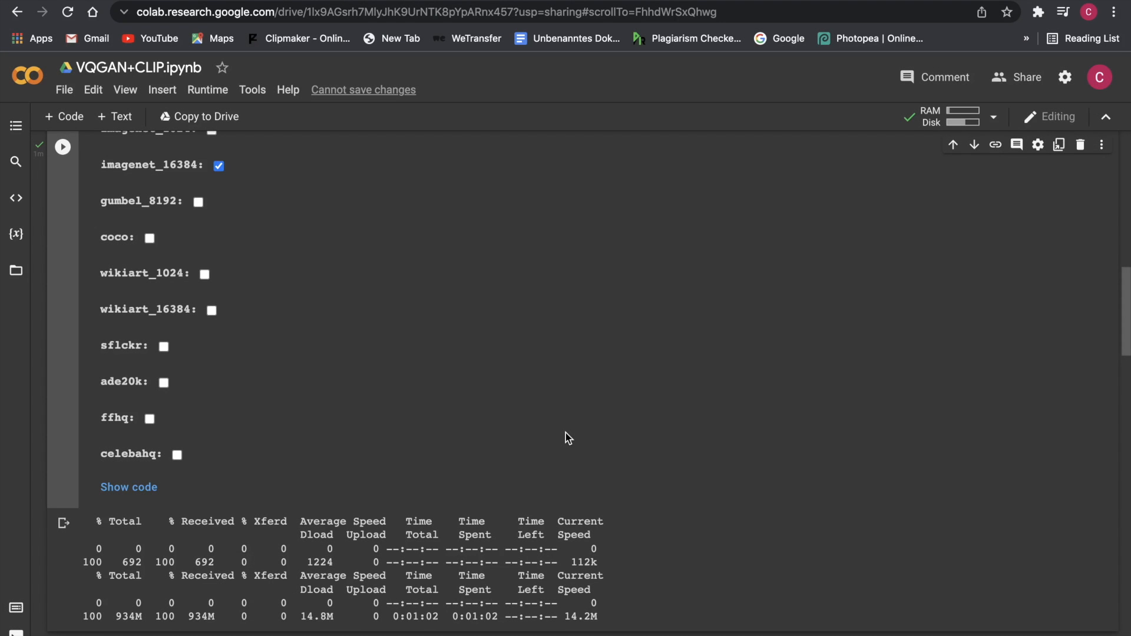
scroll(566, 433, down, 3)
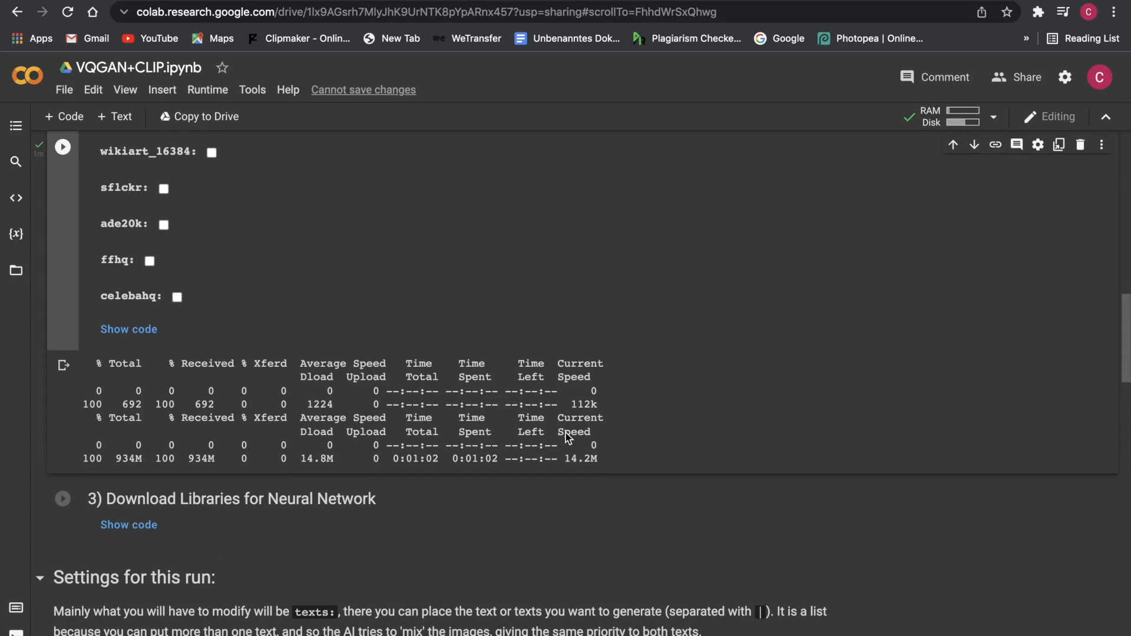
scroll(566, 433, down, 2)
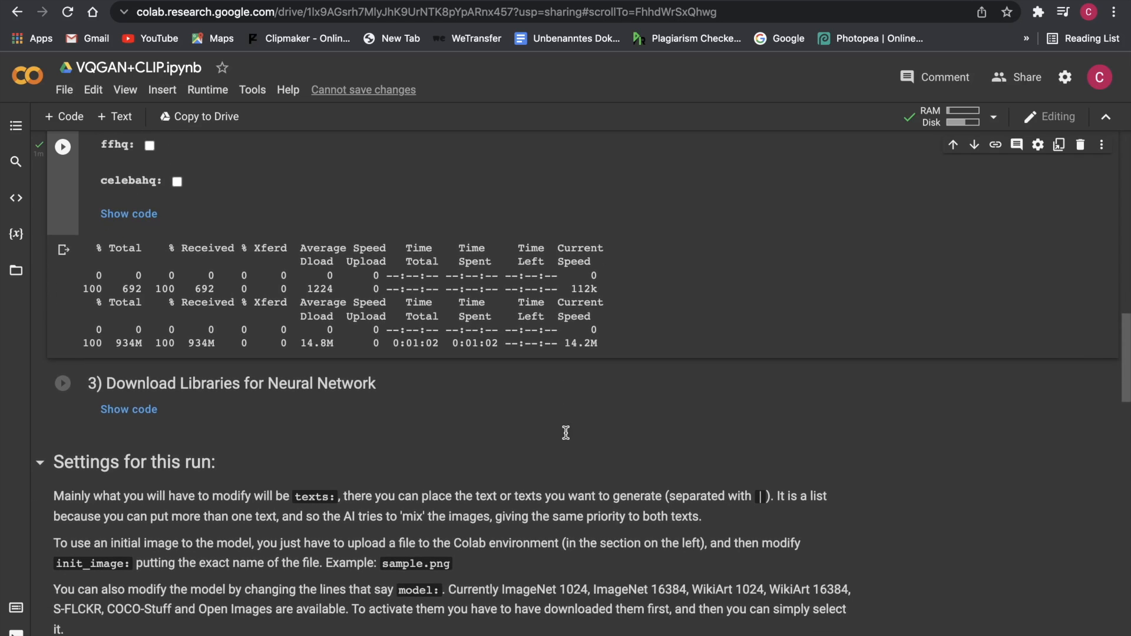
Run the "3) Download Libraries for Neural Network" cell below the model download output.
scroll(566, 433, up, 8)
scroll(566, 432, down, 5)
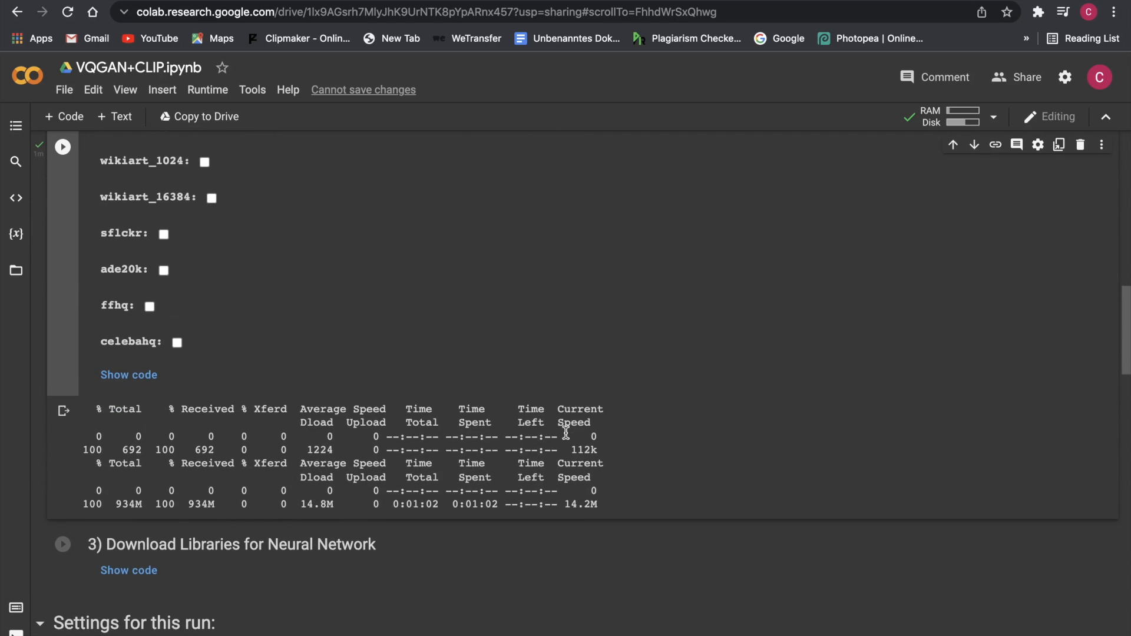
scroll(566, 433, down, 5)
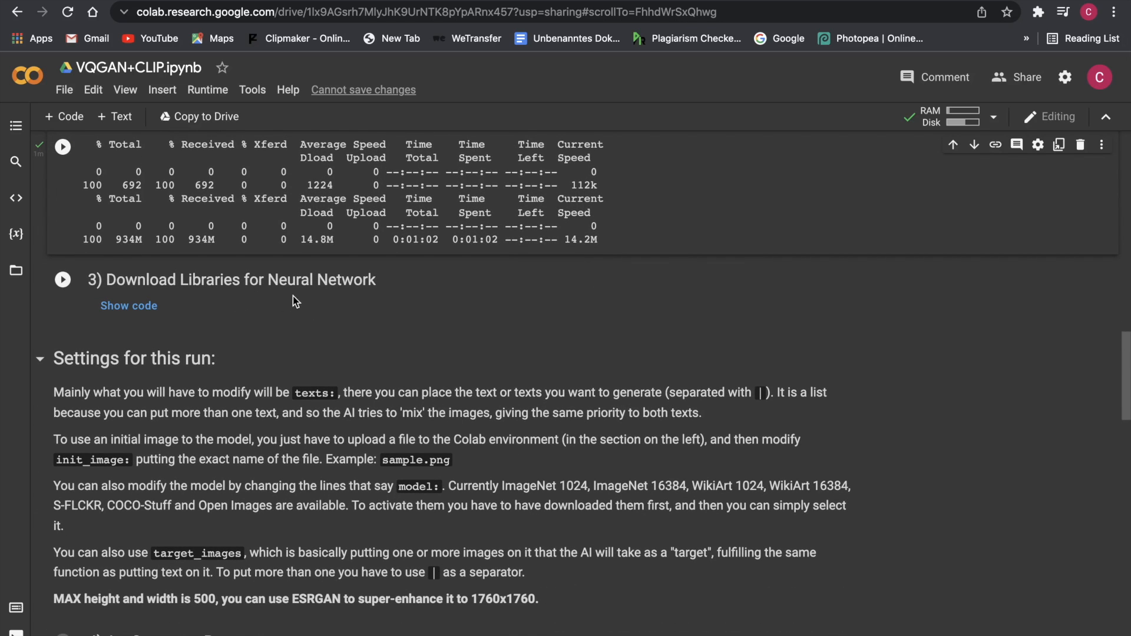
scroll(369, 300, down, 1)
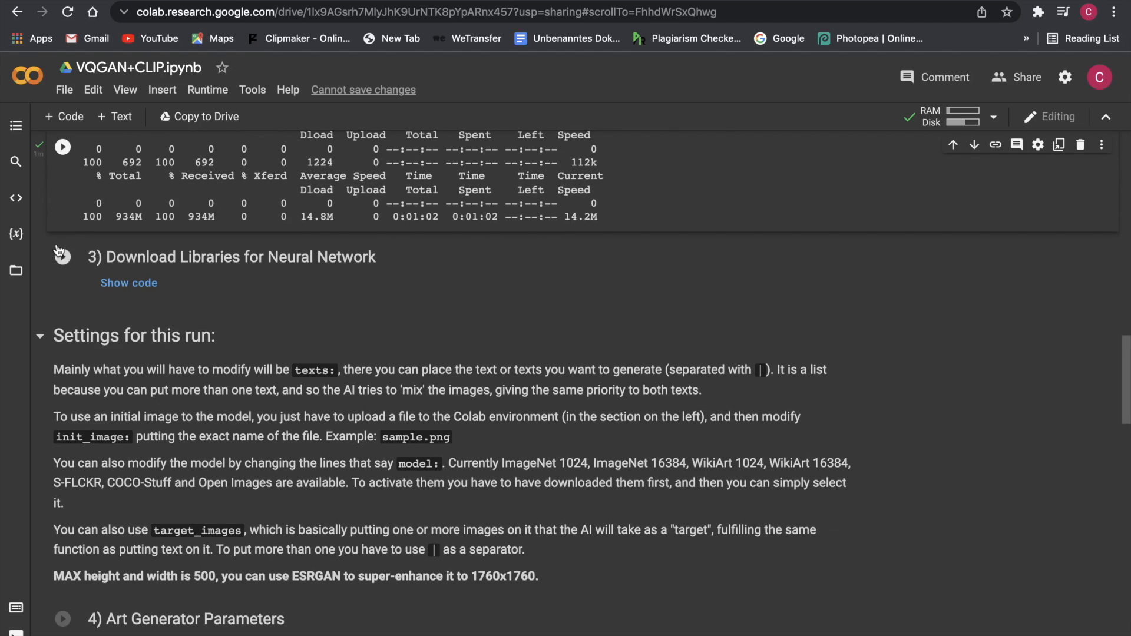
click(61, 256)
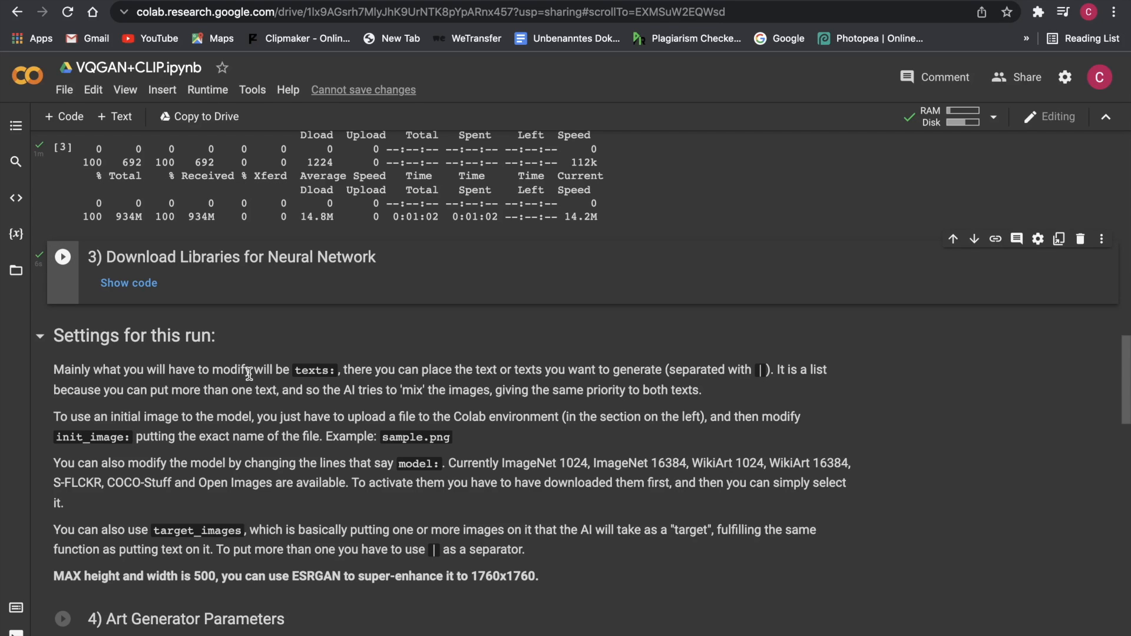
Replace the text prompt in "4) Art Generator Parameters" with "fantasy world".
scroll(249, 374, down, 5)
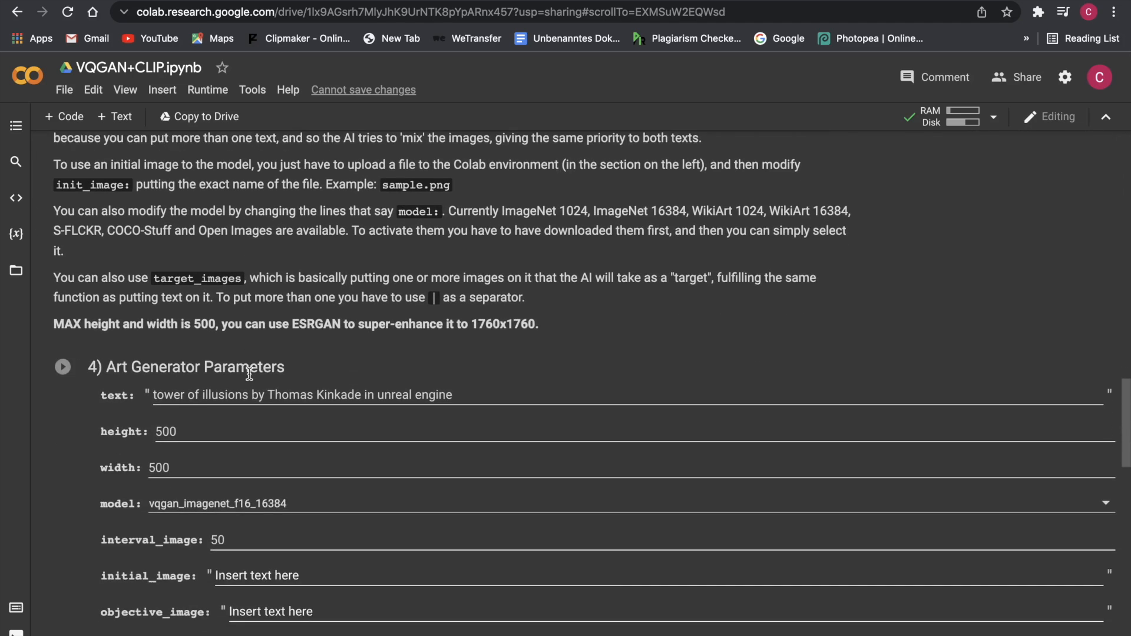
scroll(367, 346, down, 1)
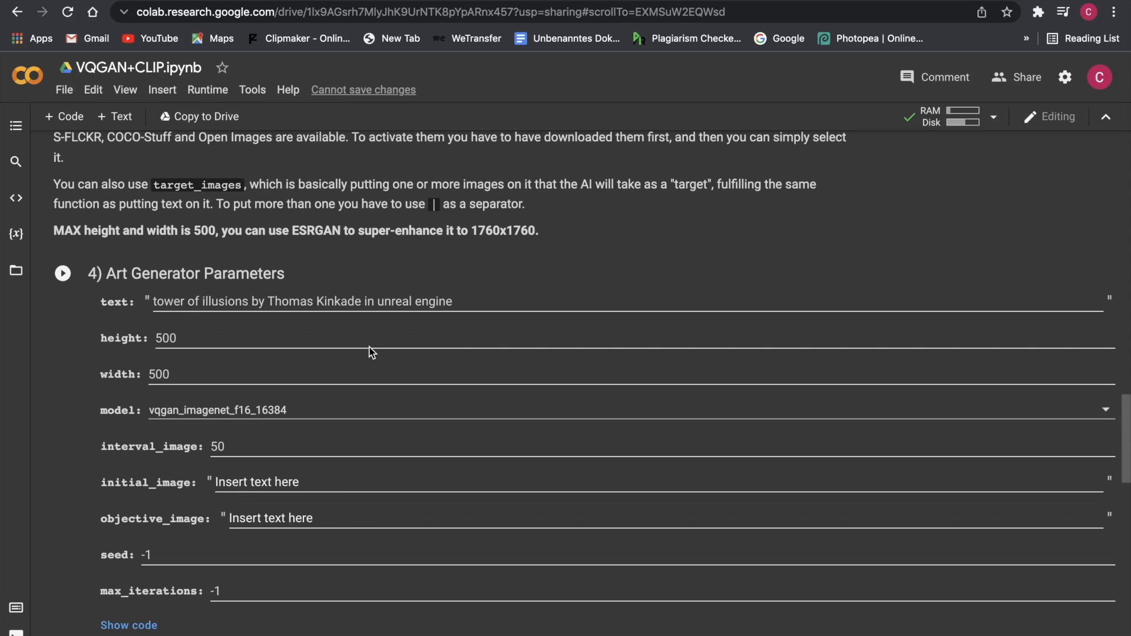
drag(462, 299, 141, 288)
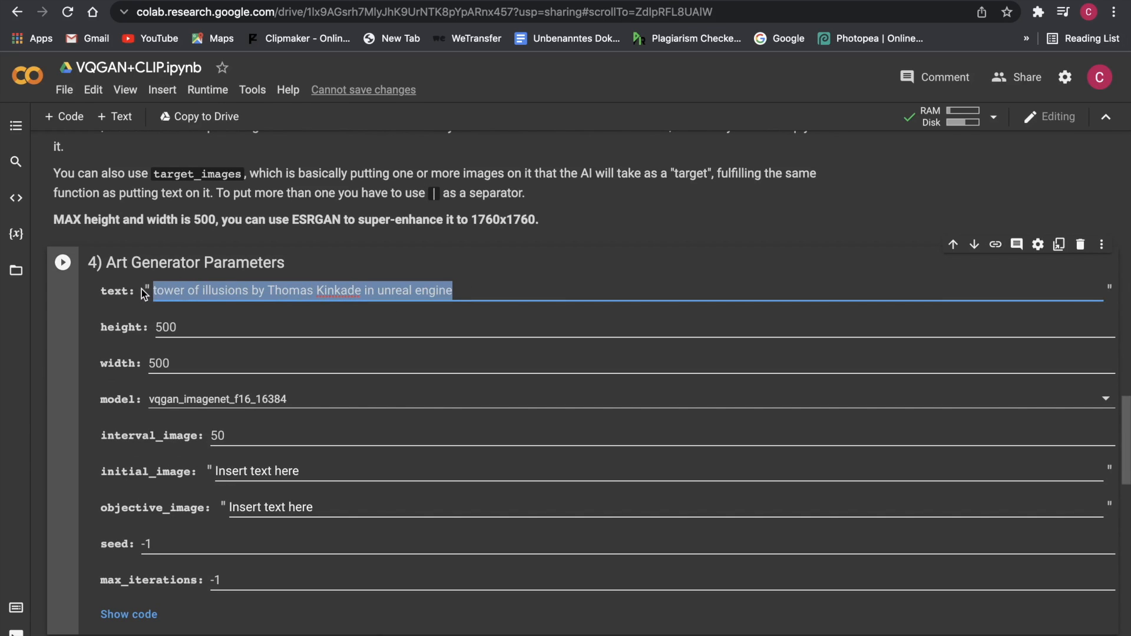
click(192, 310)
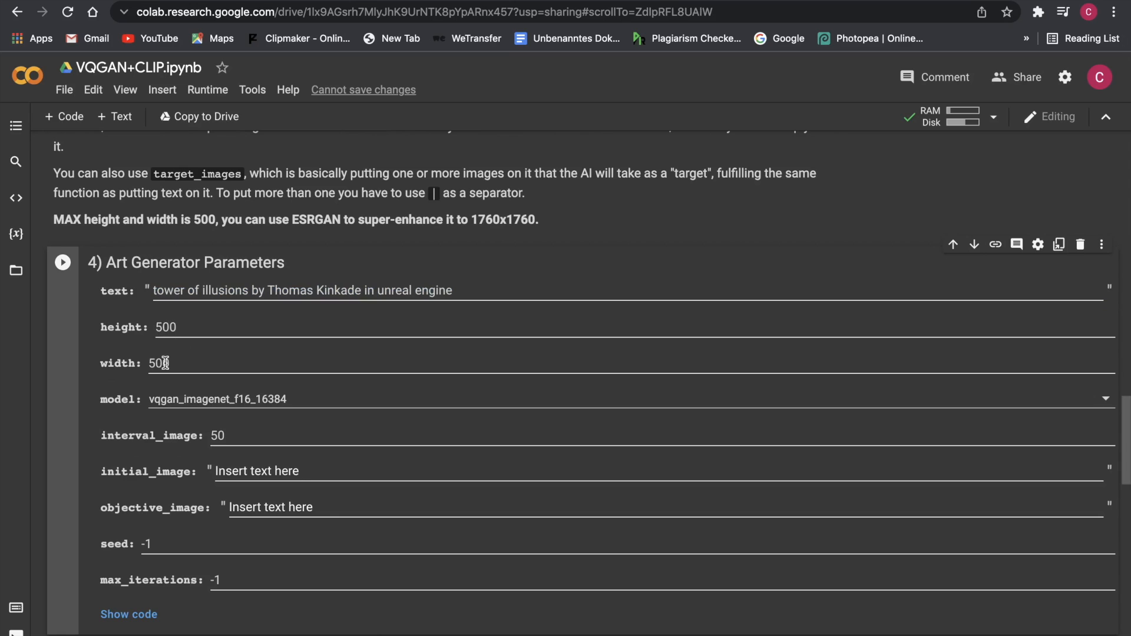
click(451, 289)
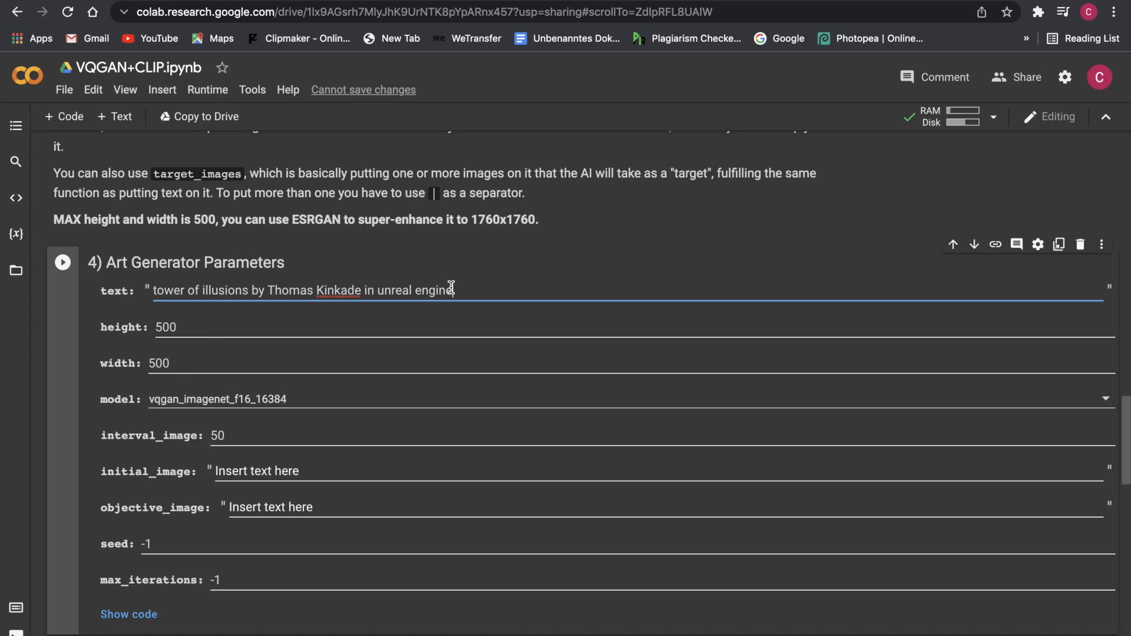
text(fa)
text(ntasy world)
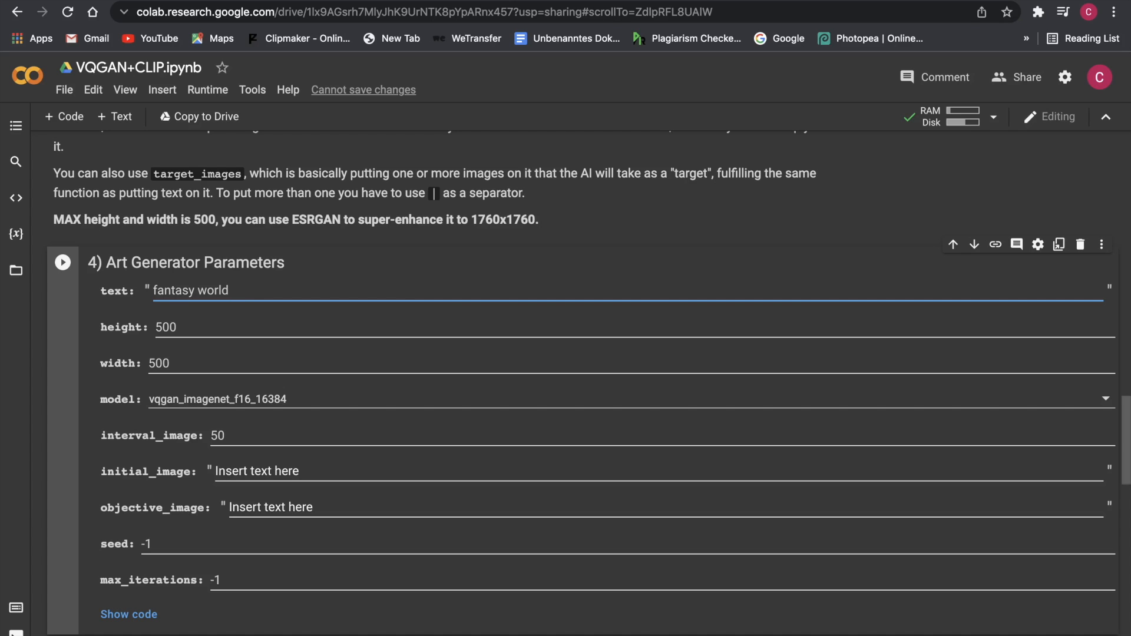
Run the "4) Art Generator Parameters" cell, followed by the "5) Run the Art Generator :)" cell.
scroll(566, 383, down, 1)
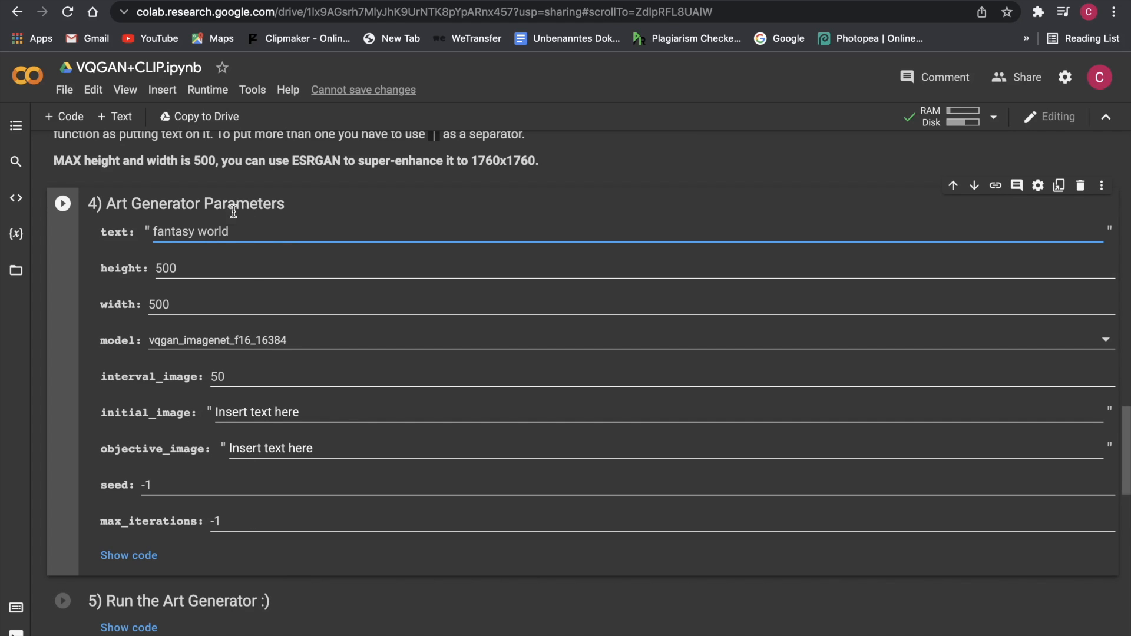
scroll(133, 206, down, 3)
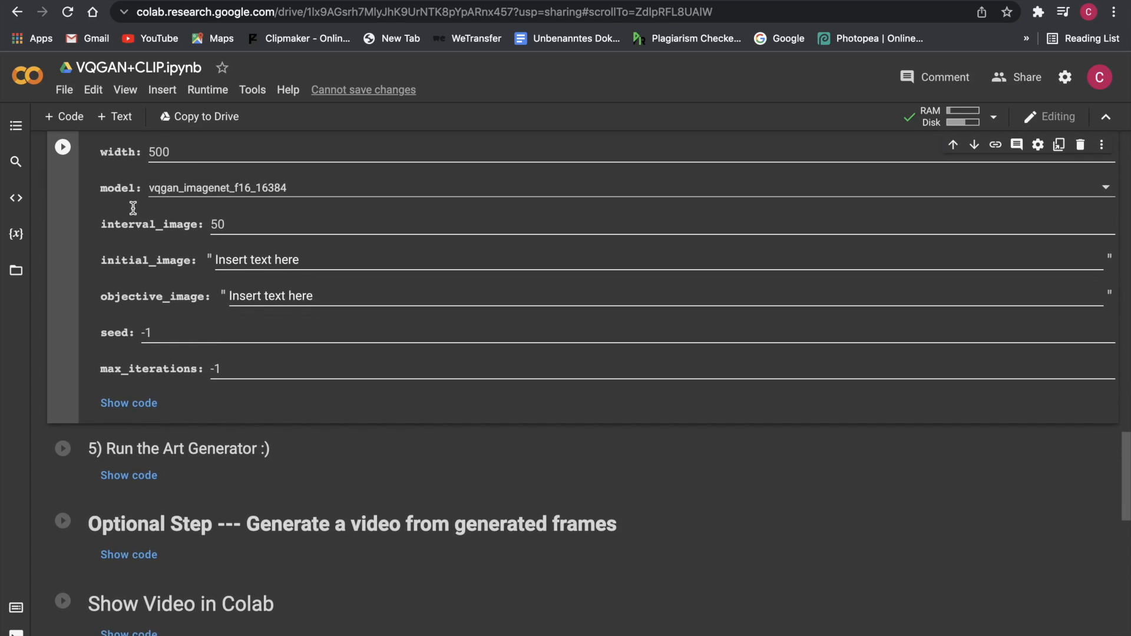
scroll(133, 207, up, 3)
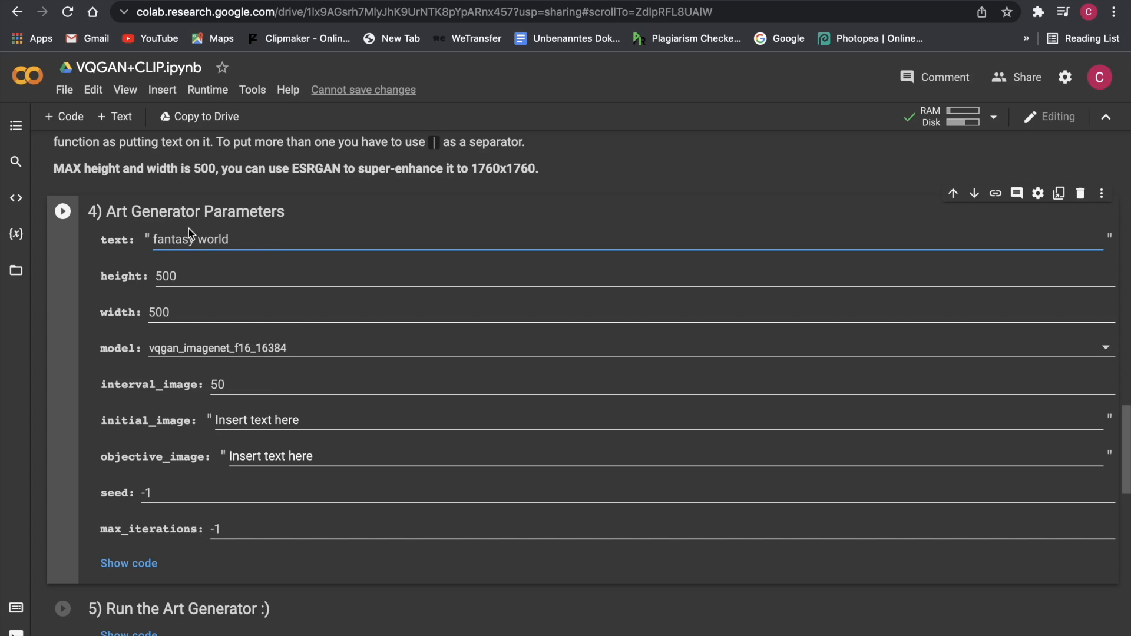
click(63, 211)
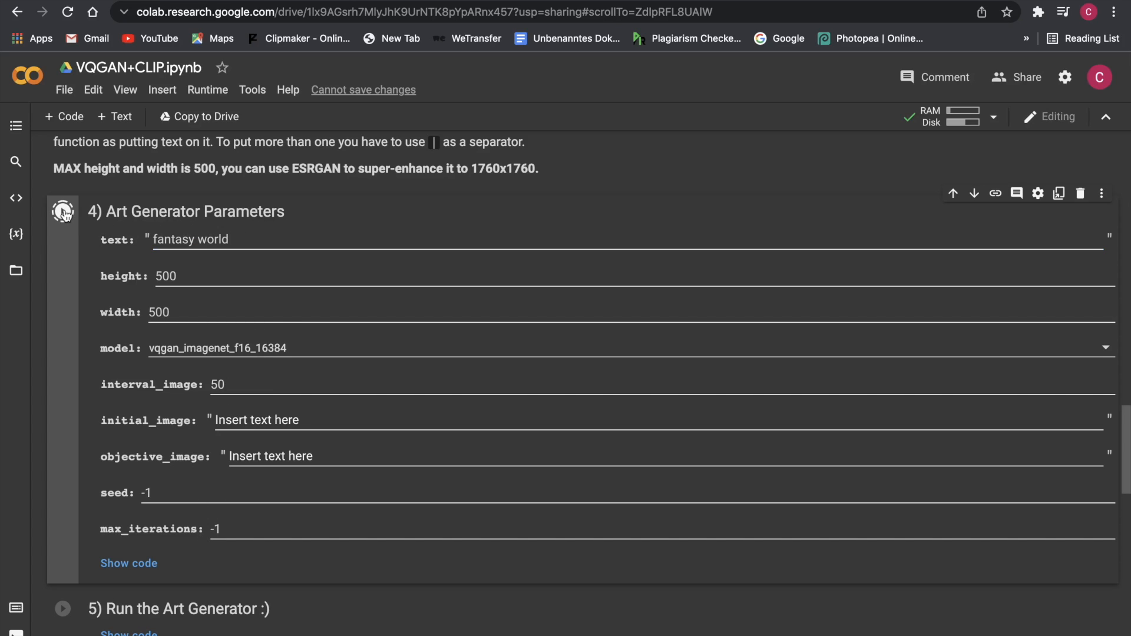
scroll(220, 361, down, 4)
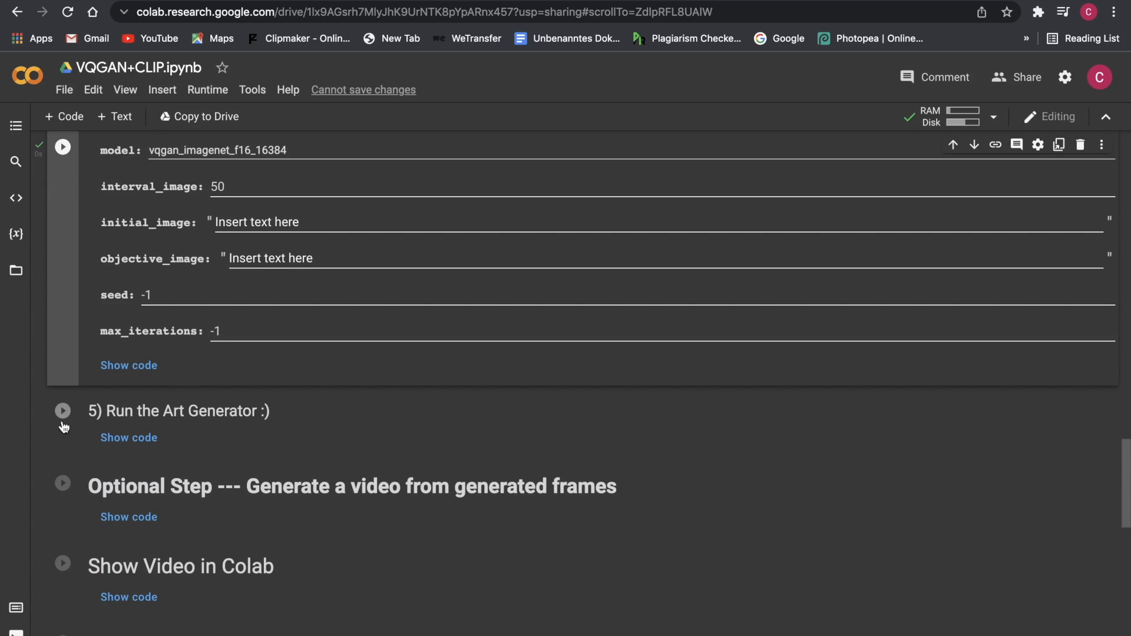
click(63, 412)
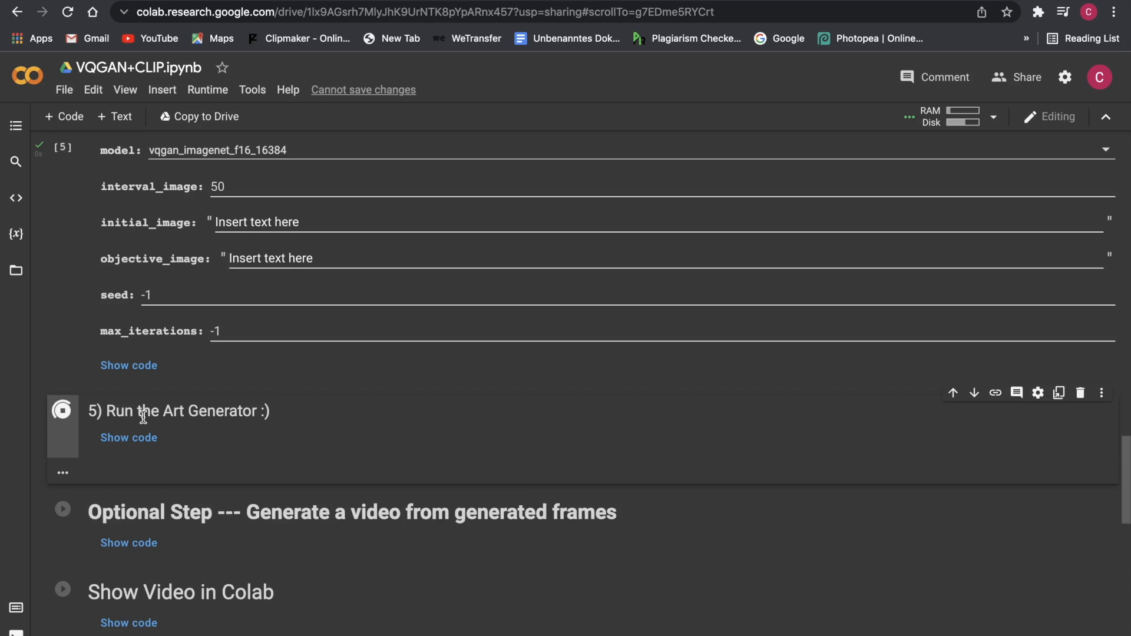
Examine the Art Generator's output log and compare the images it produces at successive iterations.
scroll(144, 416, down, 2)
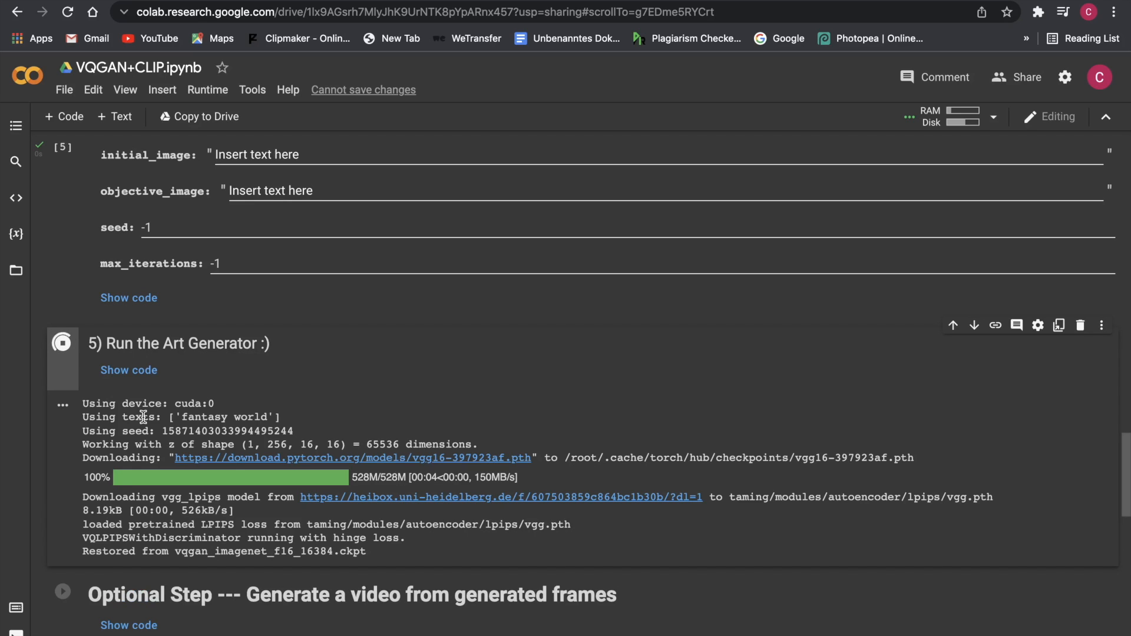
scroll(144, 417, down, 2)
scroll(143, 417, down, 2)
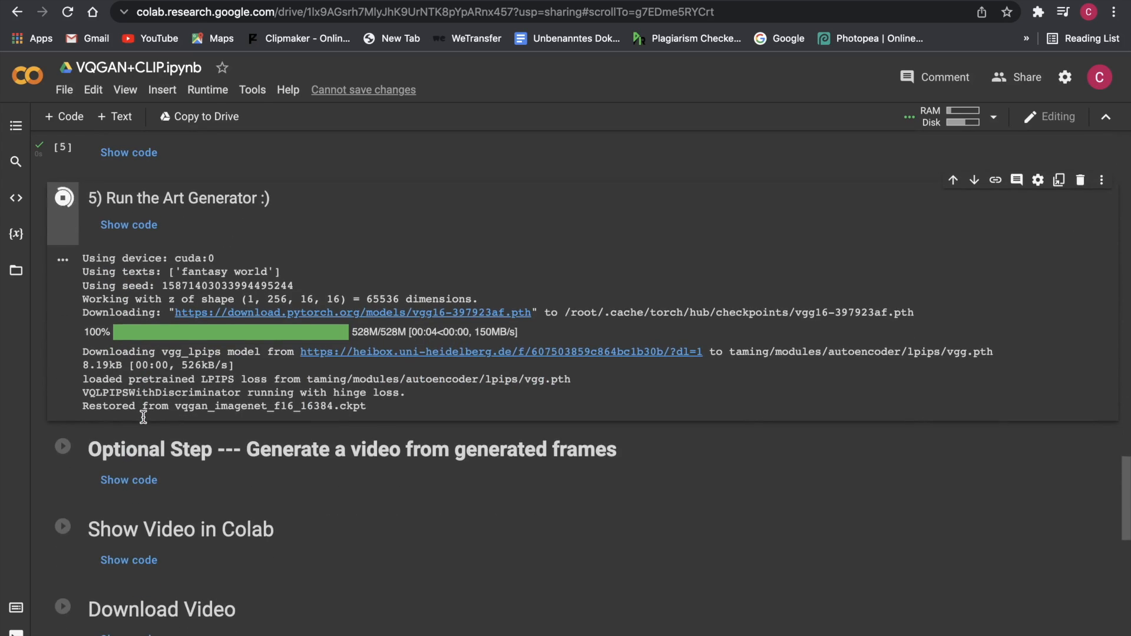
scroll(143, 416, down, 7)
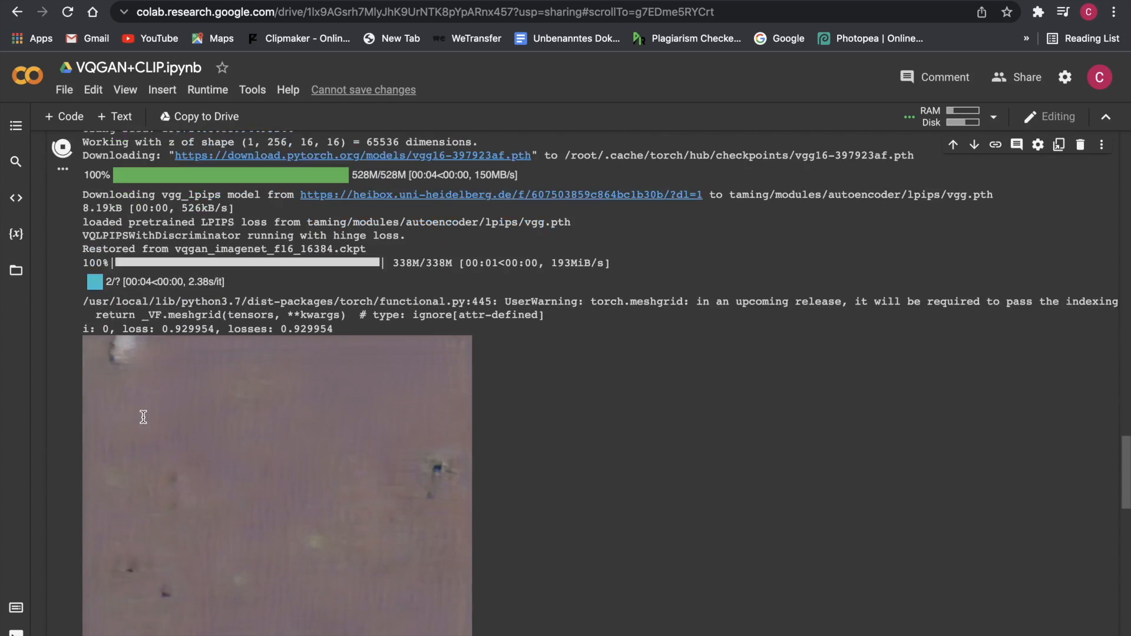
scroll(144, 417, up, 5)
scroll(143, 416, down, 4)
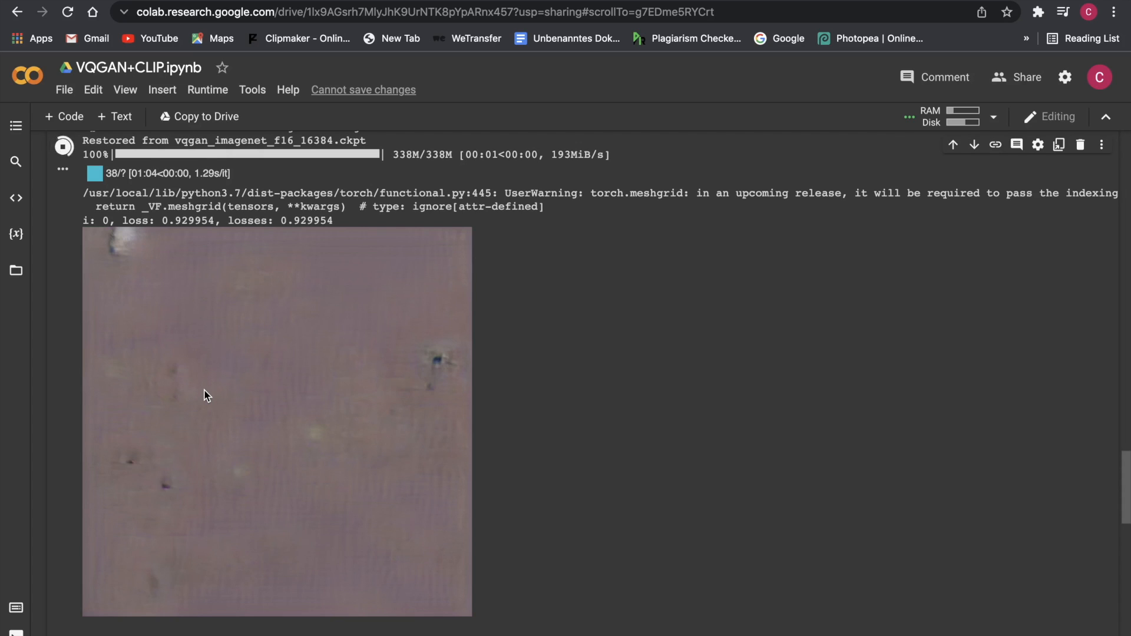
scroll(204, 396, down, 8)
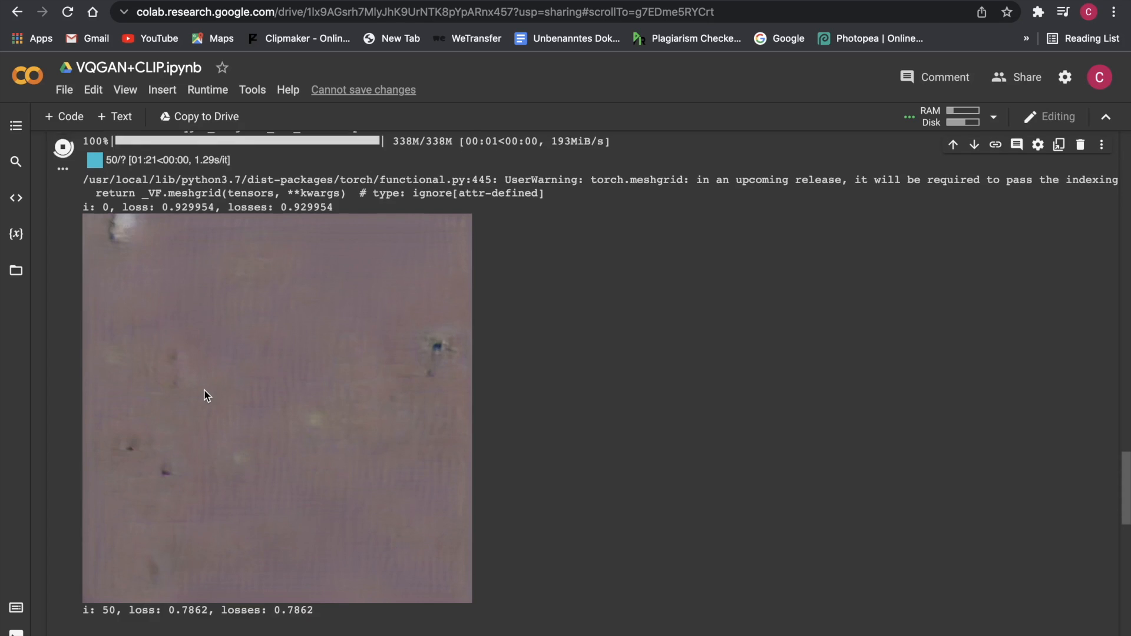
scroll(204, 396, up, 1)
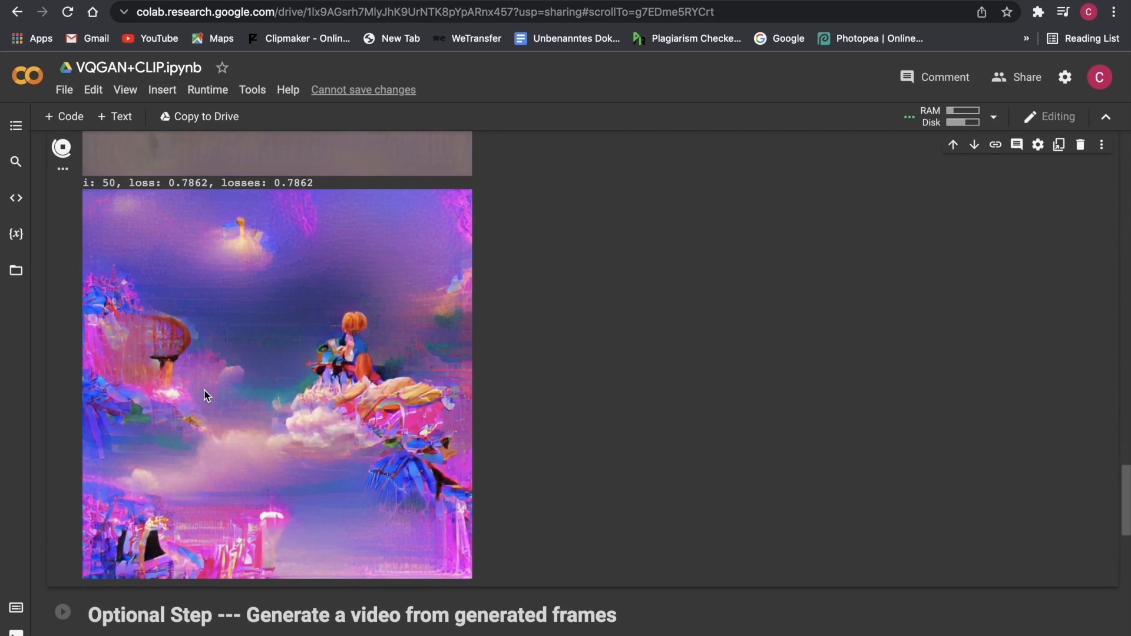
scroll(673, 367, down, 1)
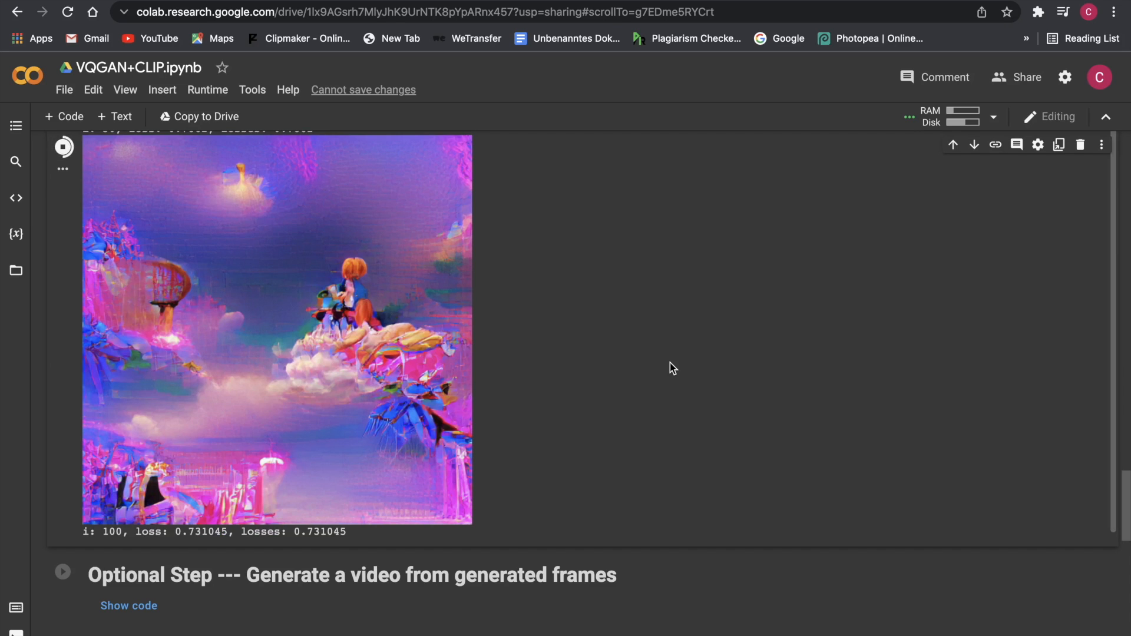
scroll(670, 363, up, 5)
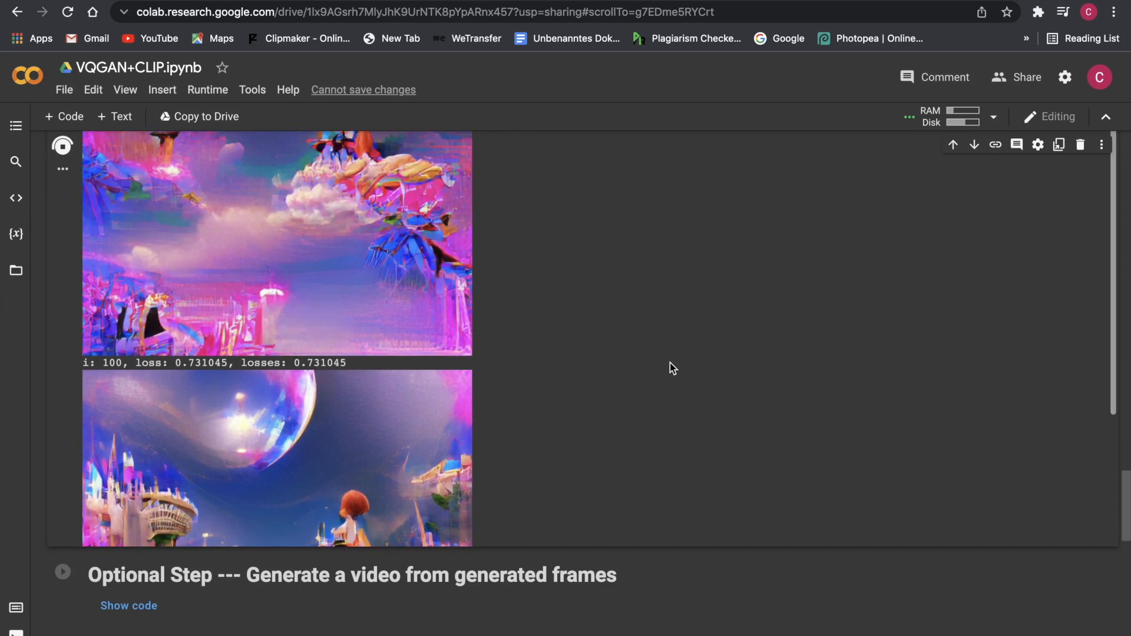
scroll(670, 363, down, 3)
scroll(670, 363, down, 3)
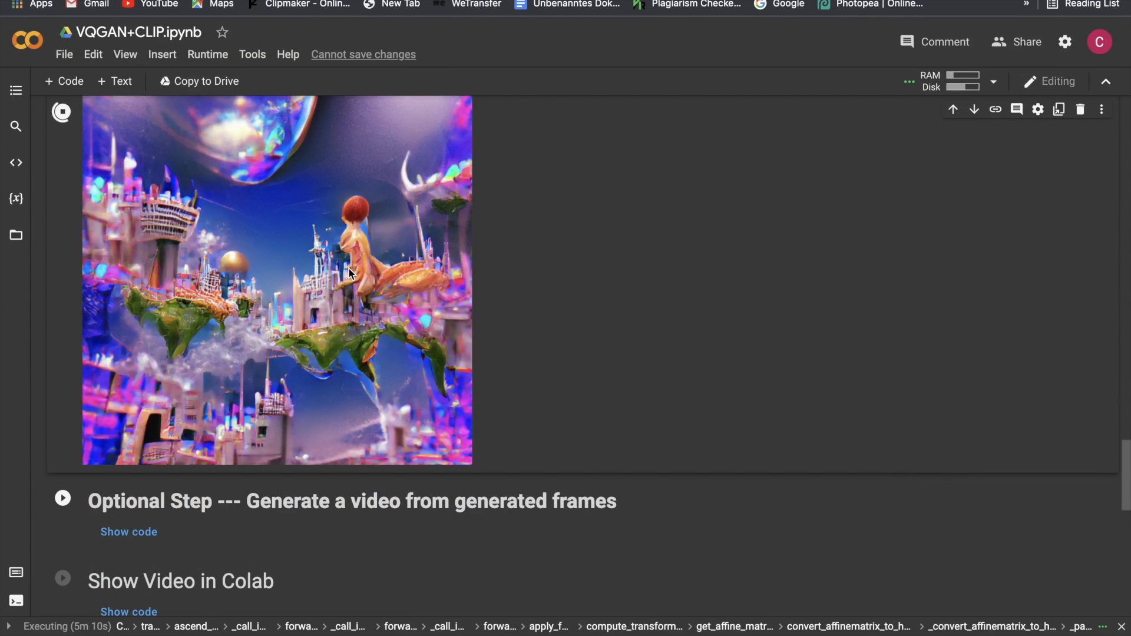
Save the latest generated fantasy world image to the Desktop as 2.png.
right_click(347, 224)
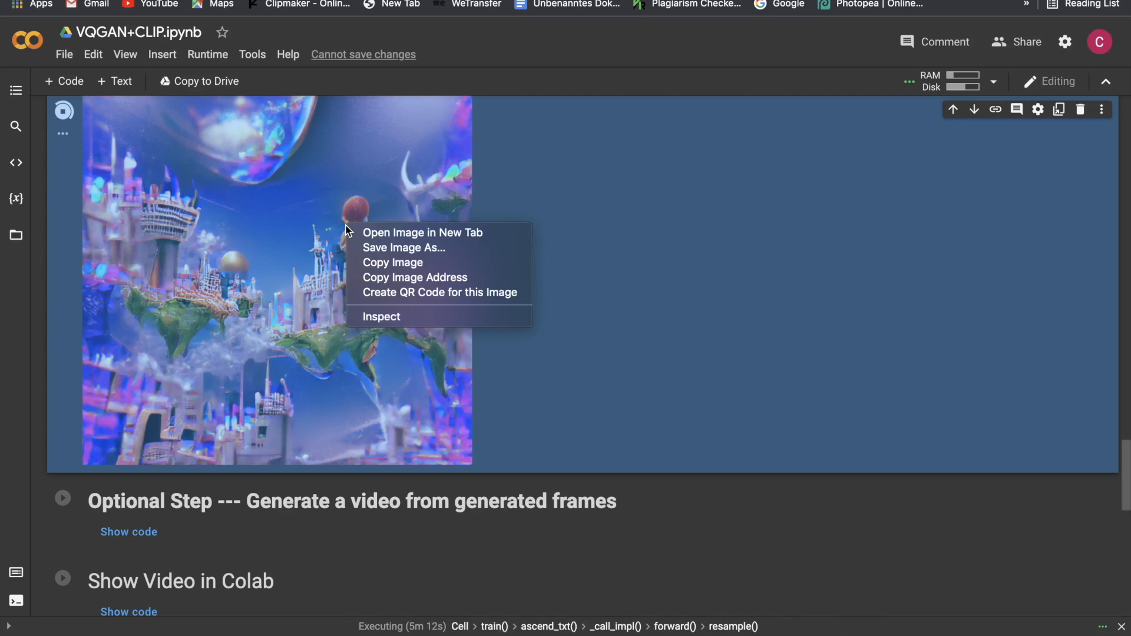
click(386, 249)
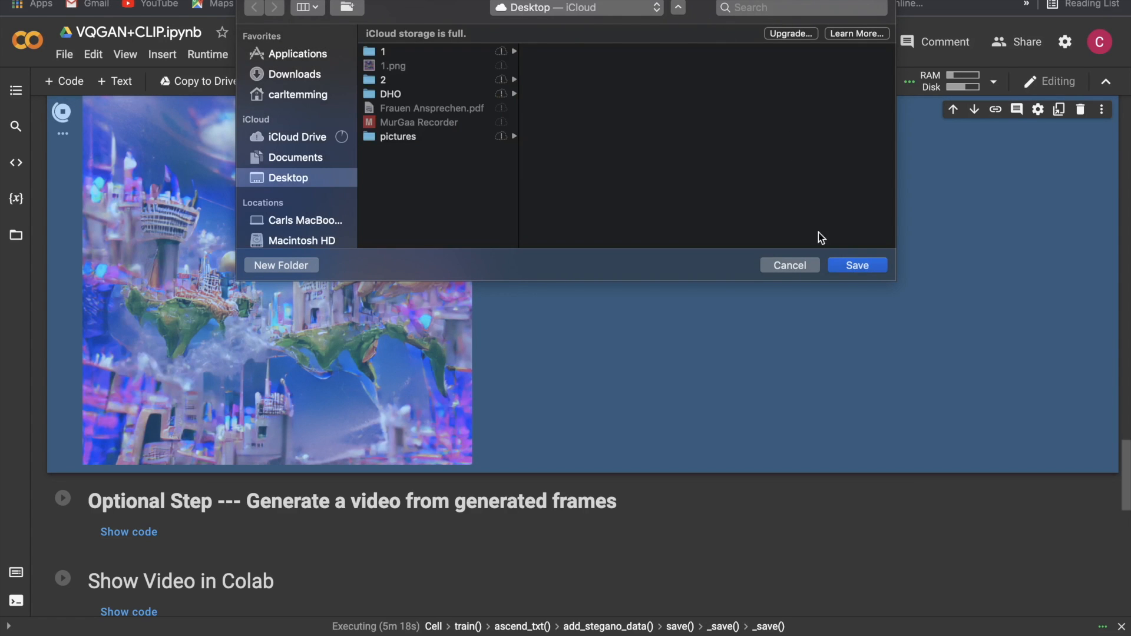
click(861, 266)
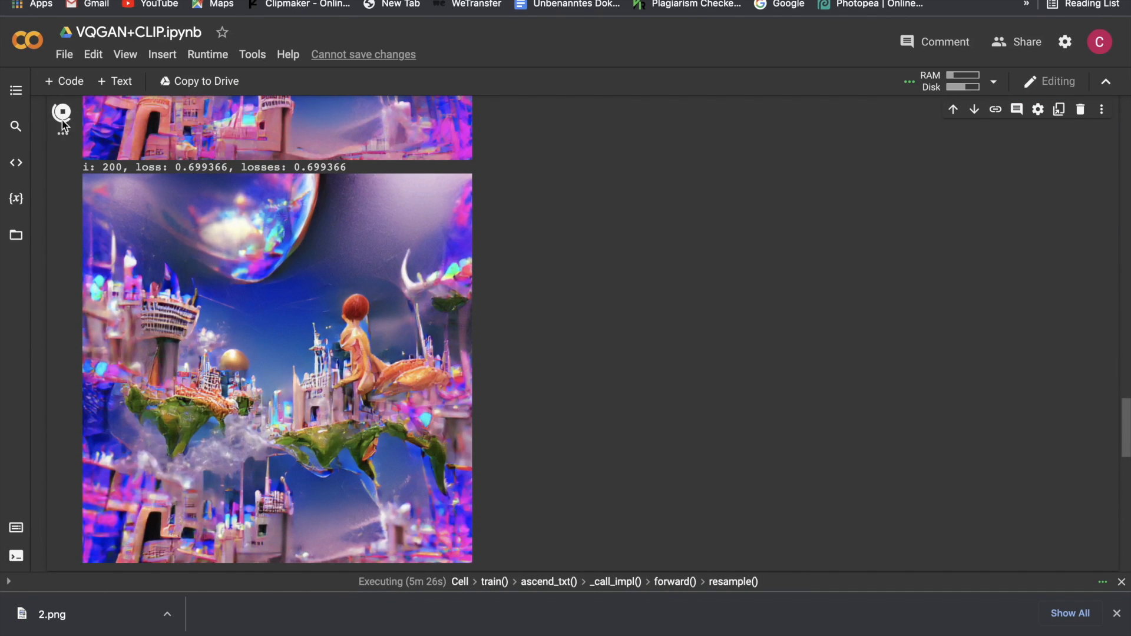
Extend the text prompt to "fantasy world with nice landscape" and rerun the "4) Art Generator Parameters" cell.
scroll(255, 236, up, 15)
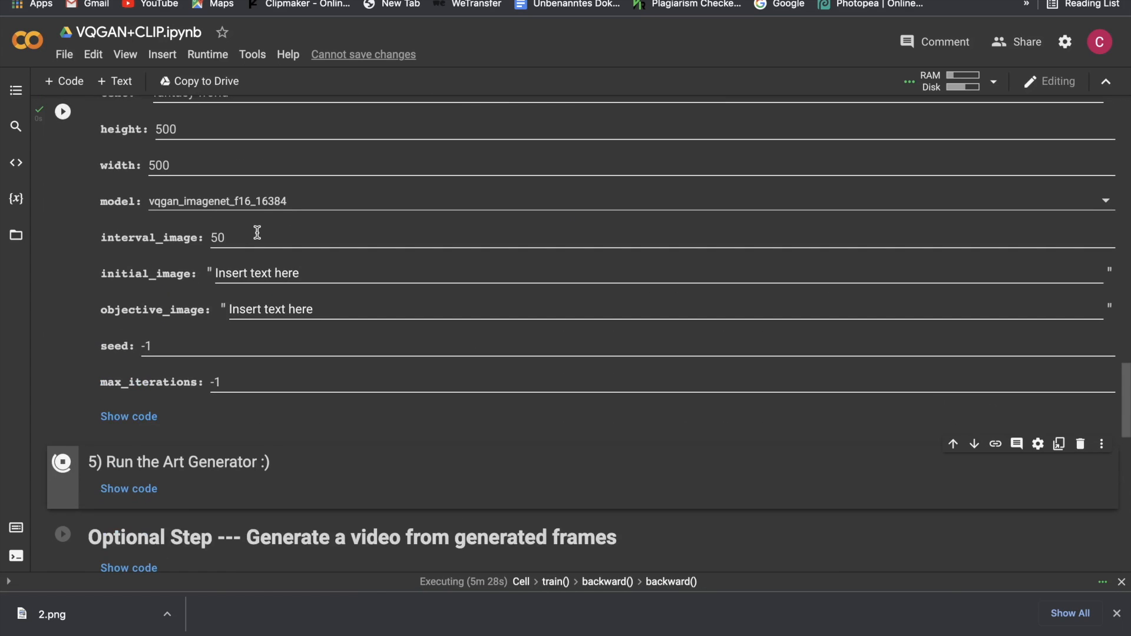
scroll(257, 232, up, 1)
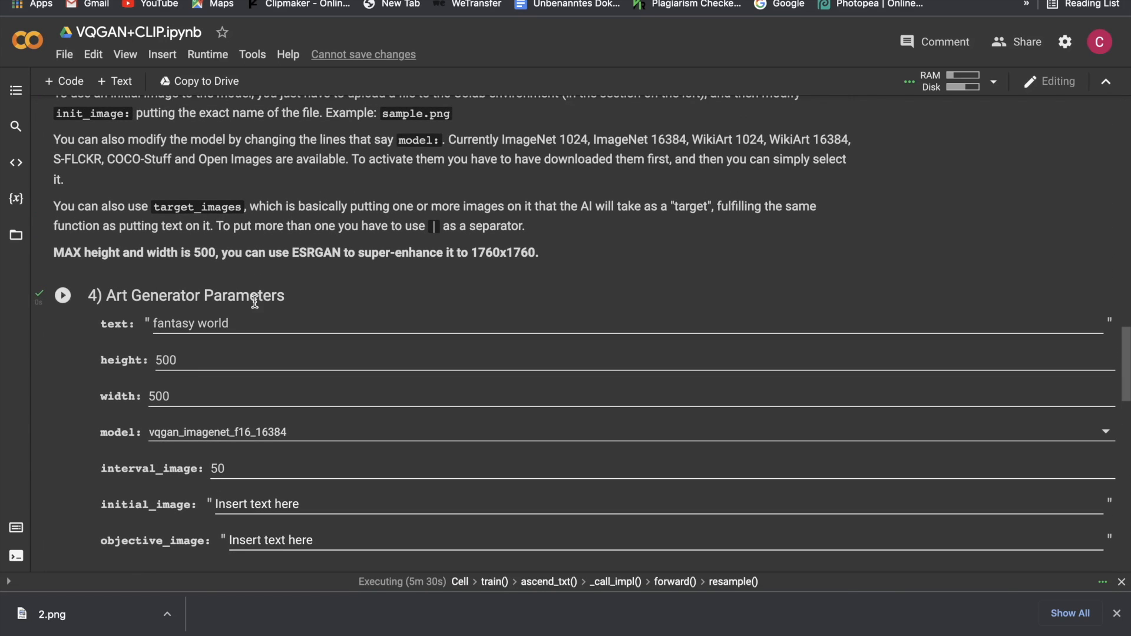
click(245, 321)
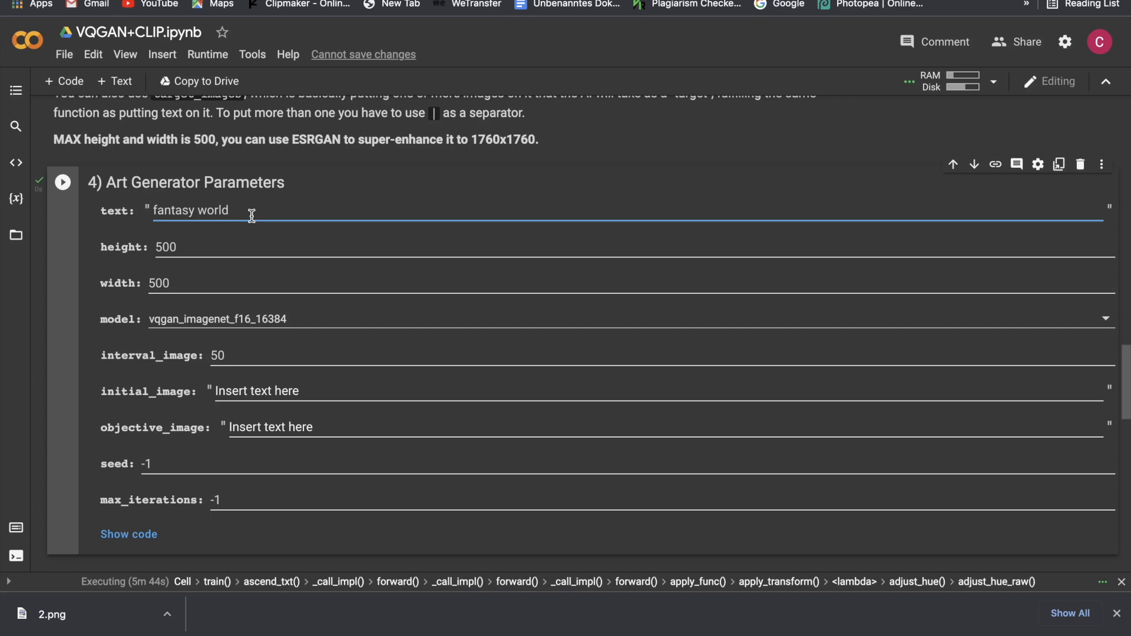
text(with)
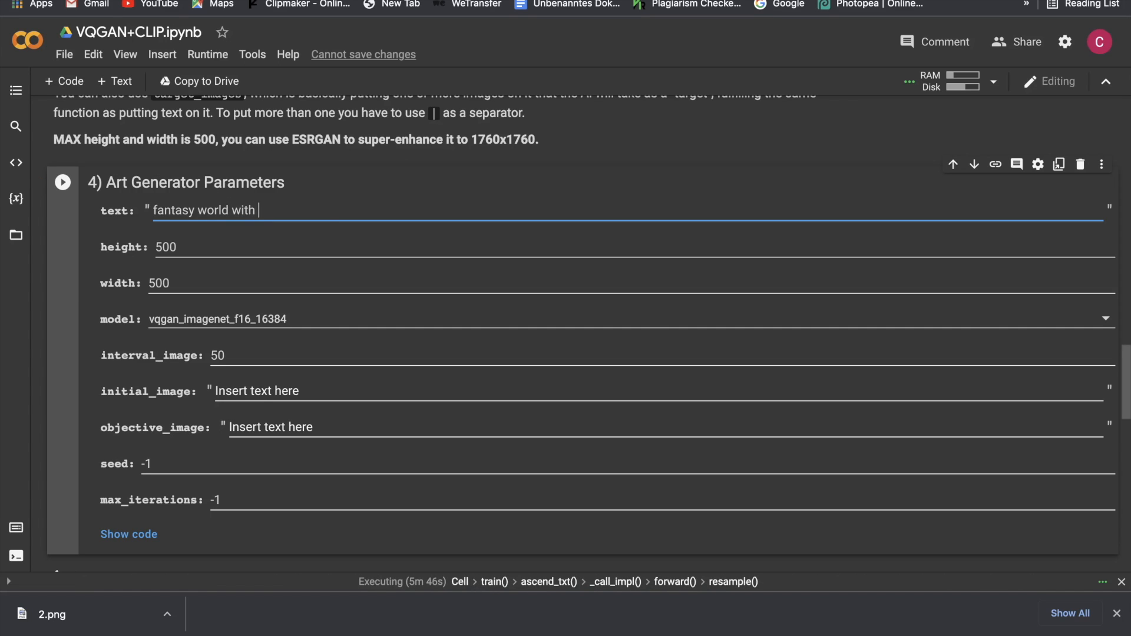
text(nice landscape)
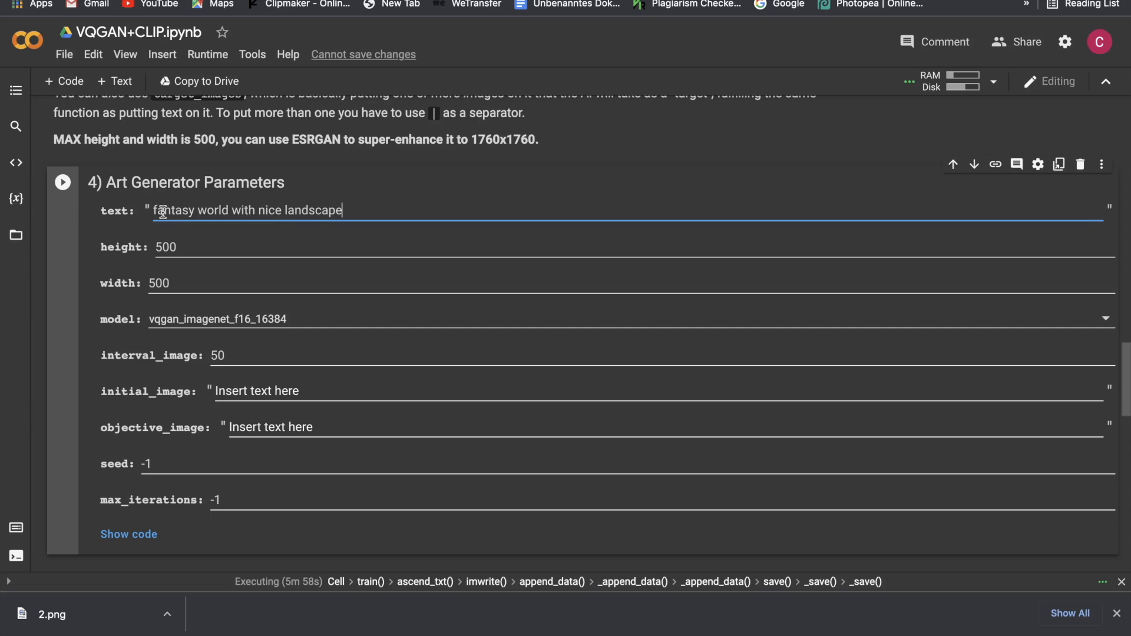
click(63, 183)
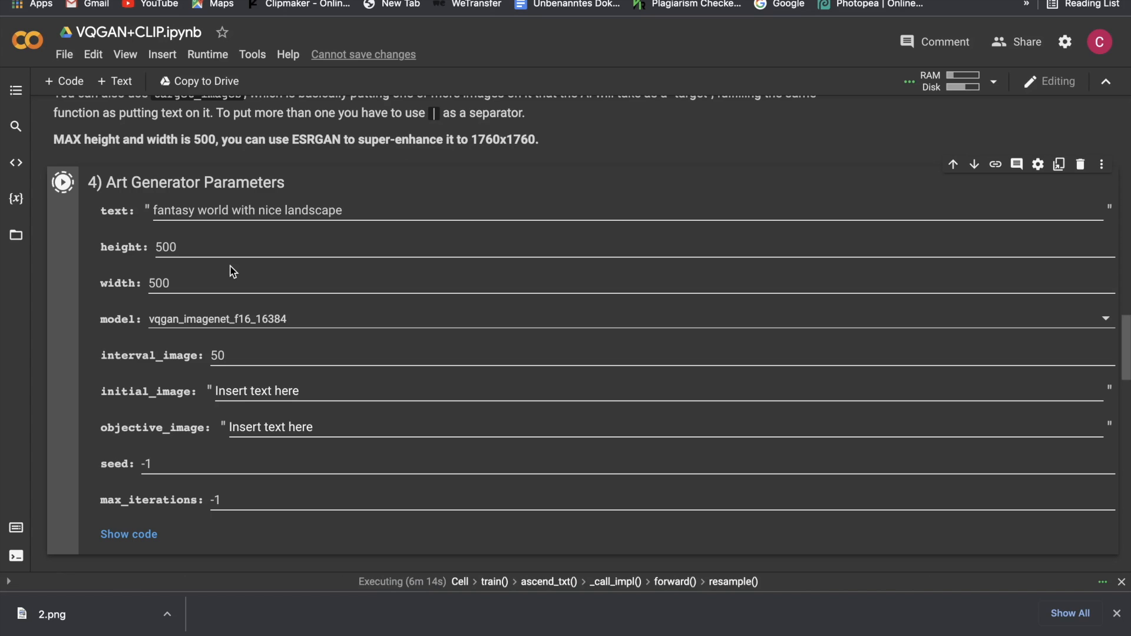
scroll(71, 263, down, 10)
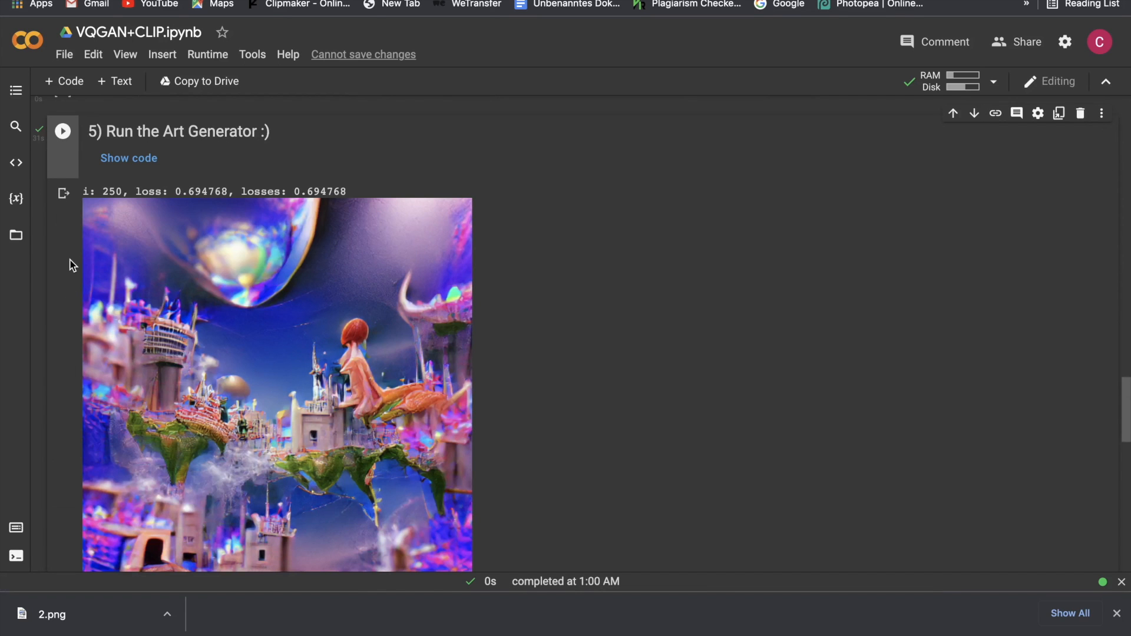
Run the "5) Run the Art Generator :)" cell for the prompt "fantasy world with nice landscape" and follow its output.
click(64, 131)
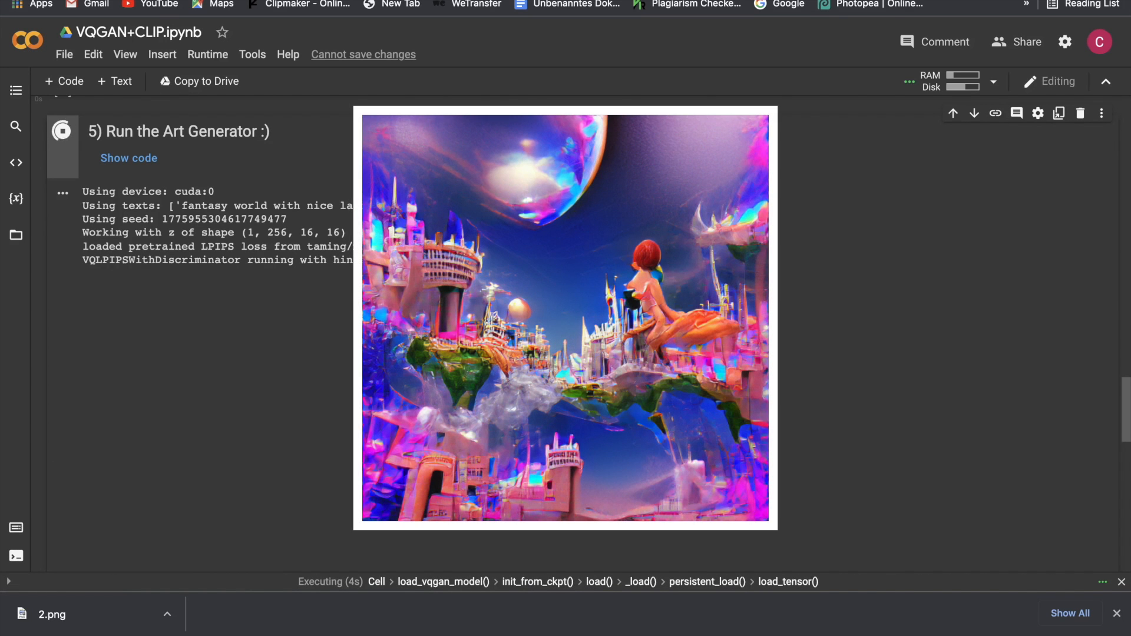
scroll(236, 295, up, 3)
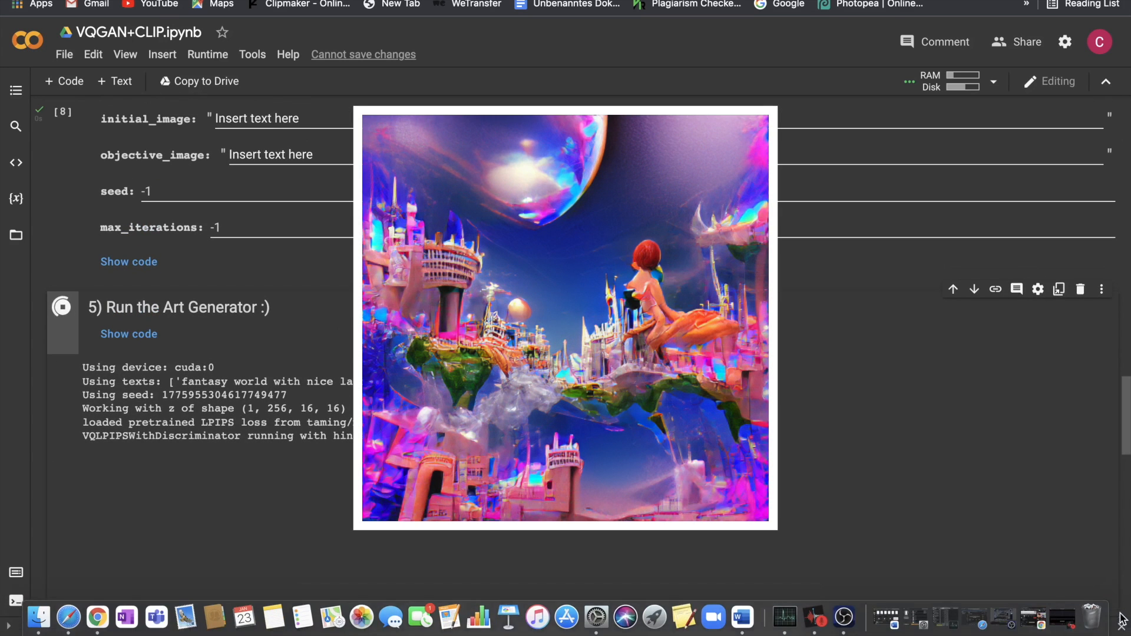
scroll(809, 378, up, 2)
scroll(808, 379, up, 8)
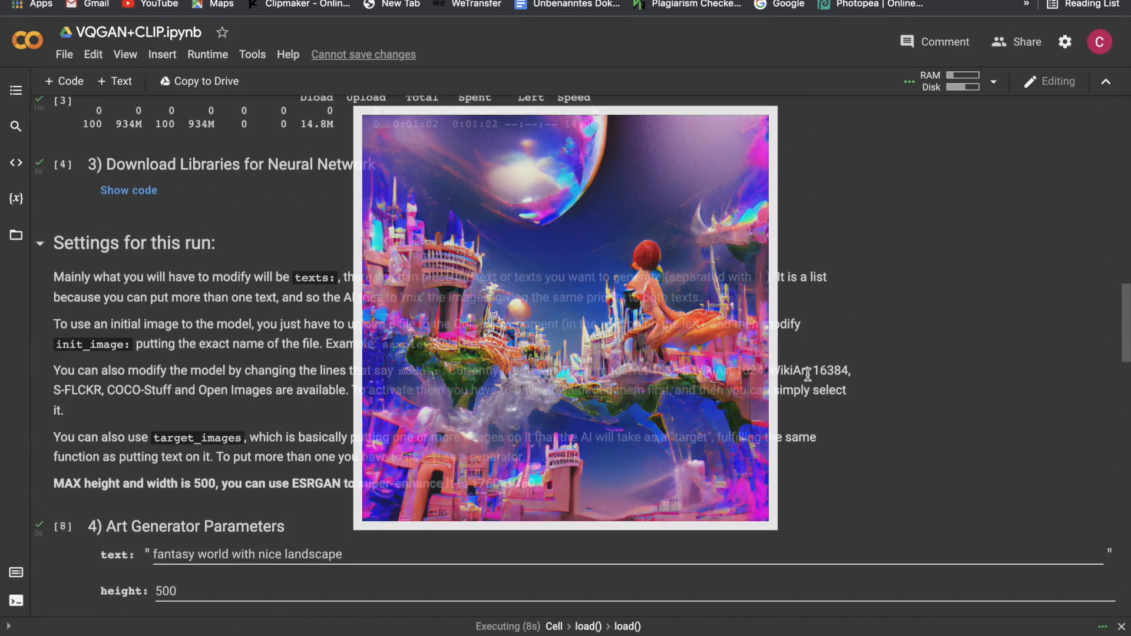
scroll(808, 379, down, 12)
scroll(808, 379, down, 2)
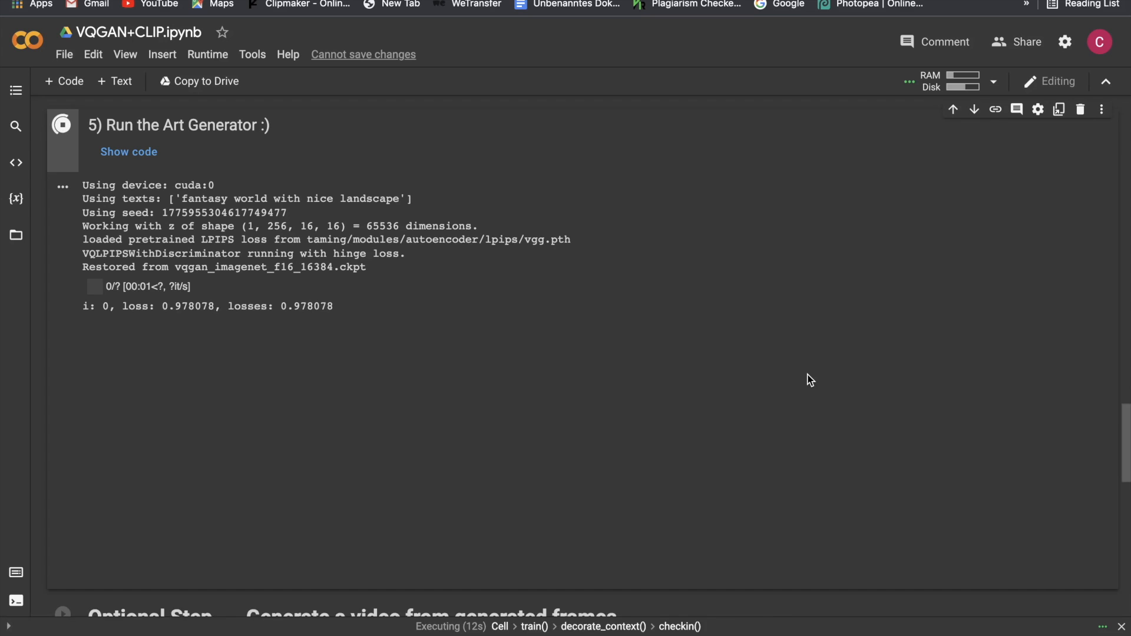
scroll(808, 379, down, 3)
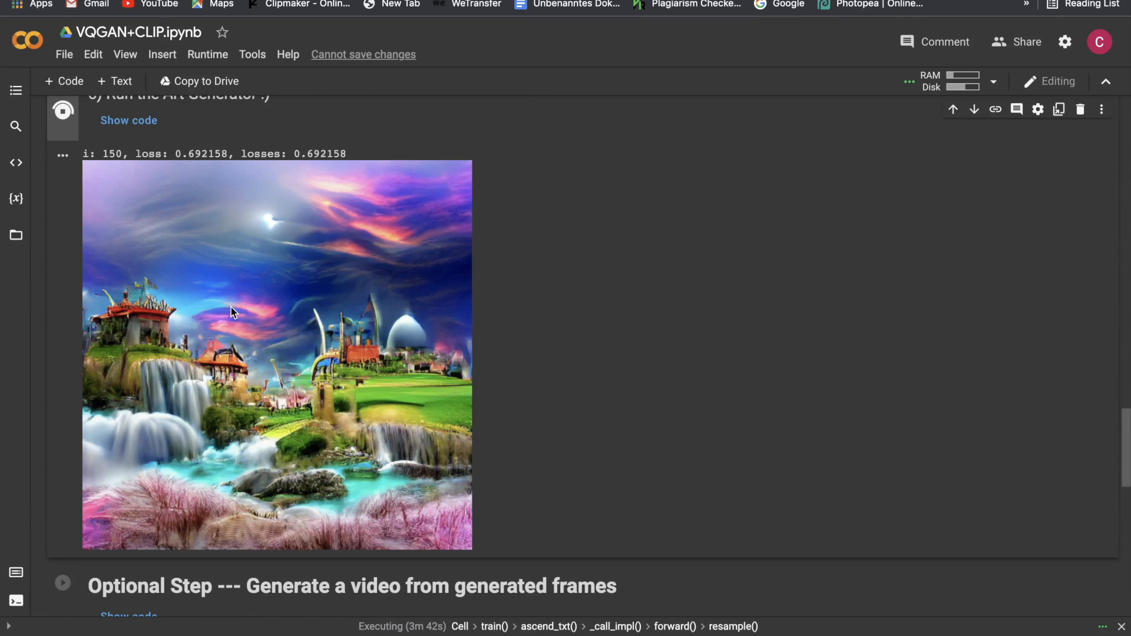
Save the generated waterfall landscape image to the Desktop as 3.png.
right_click(231, 306)
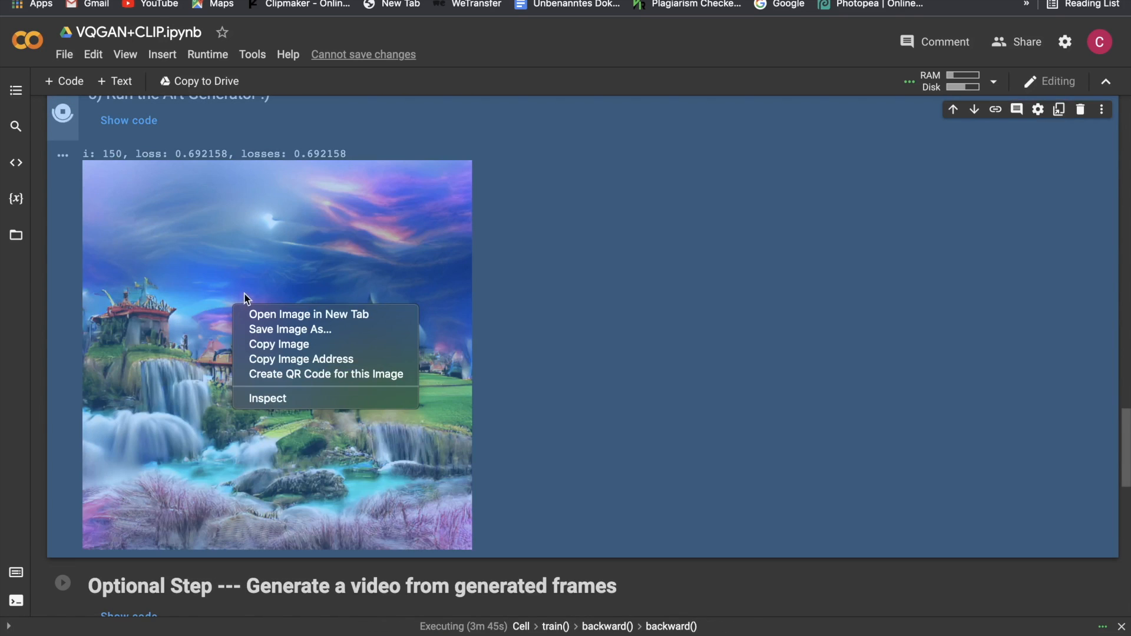
click(303, 328)
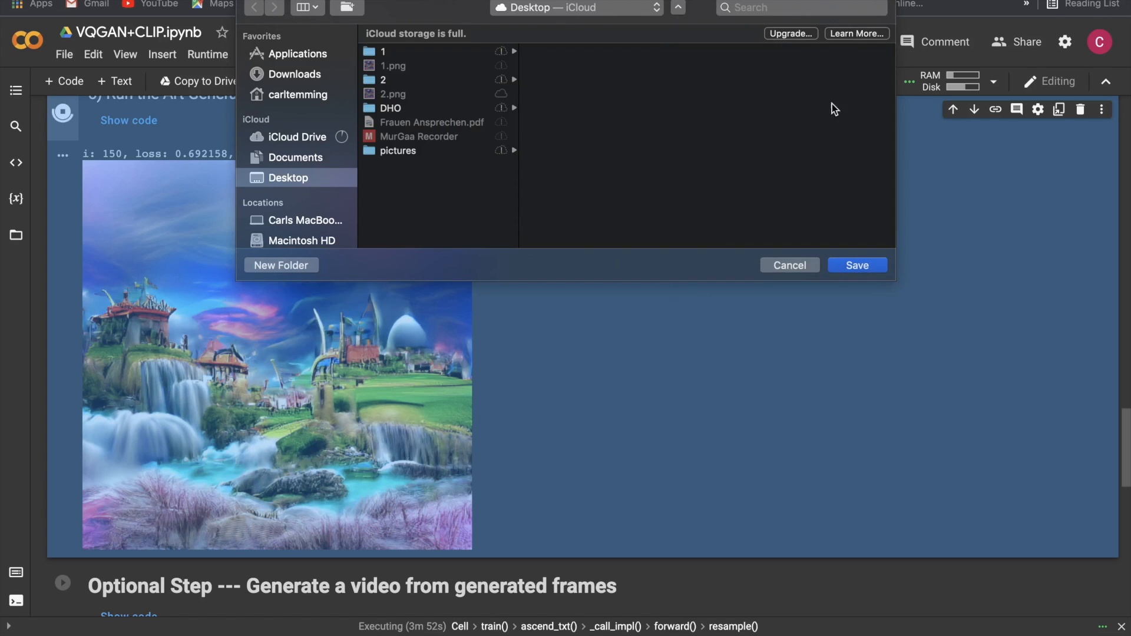
click(861, 268)
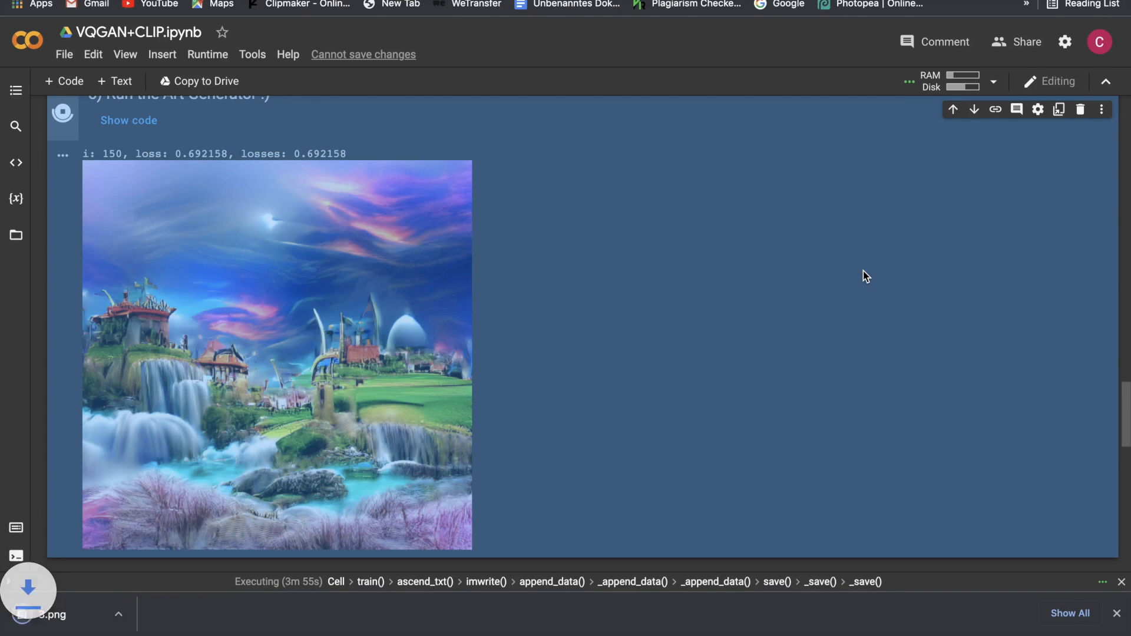
View the saved 2.png and 3.png side by side on the desktop, and switch to the OpenSea account page in Chrome.
click(645, 260)
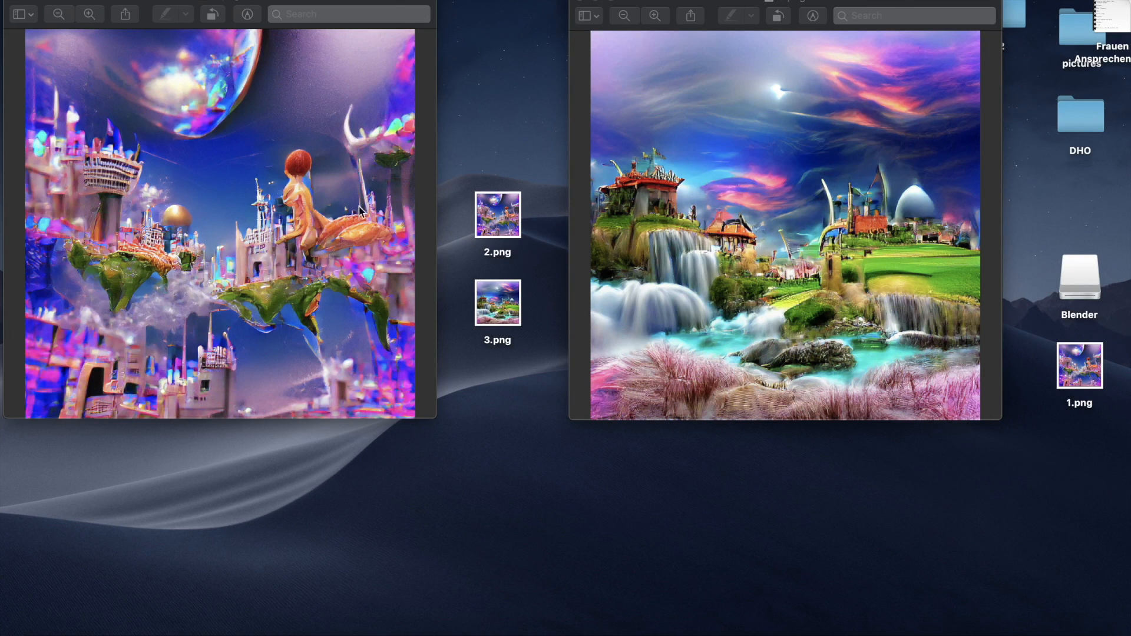
drag(524, 147, 495, 147)
key(ctrl+Right)
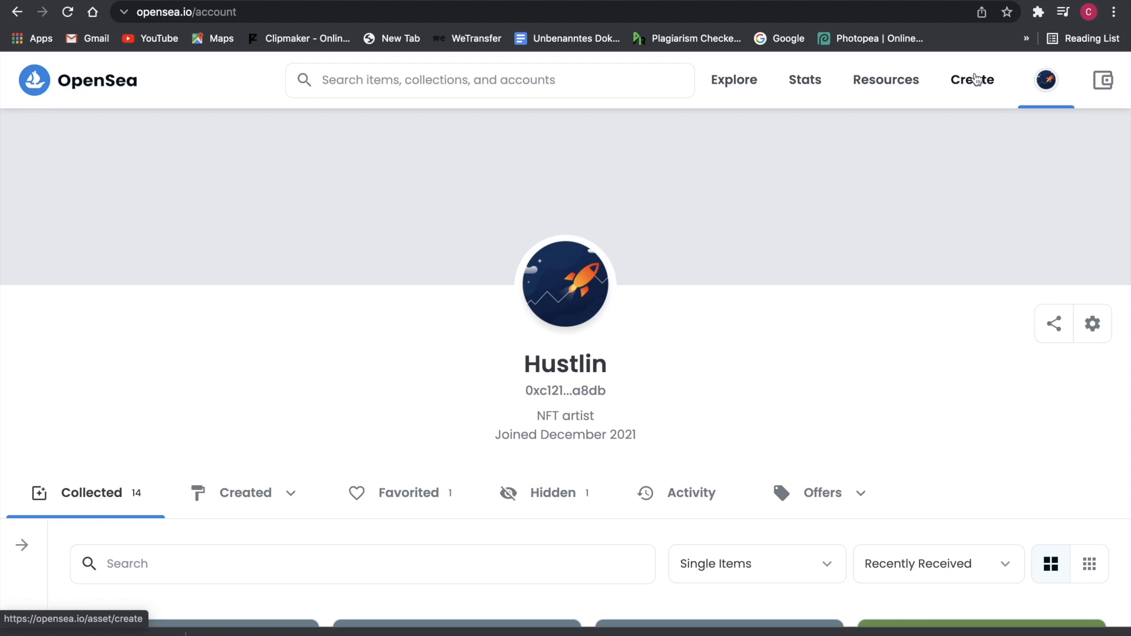
Open the account's own collections on OpenSea and start a new collection, looking over its creation form.
mouse_move(1046, 79)
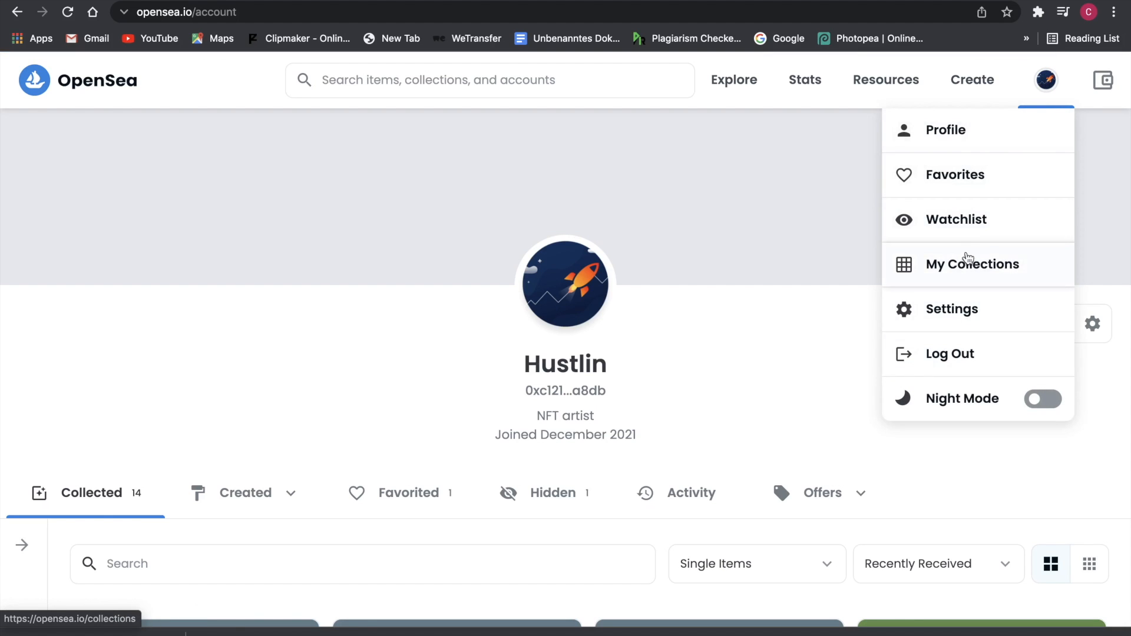
click(966, 262)
scroll(296, 260, down, 3)
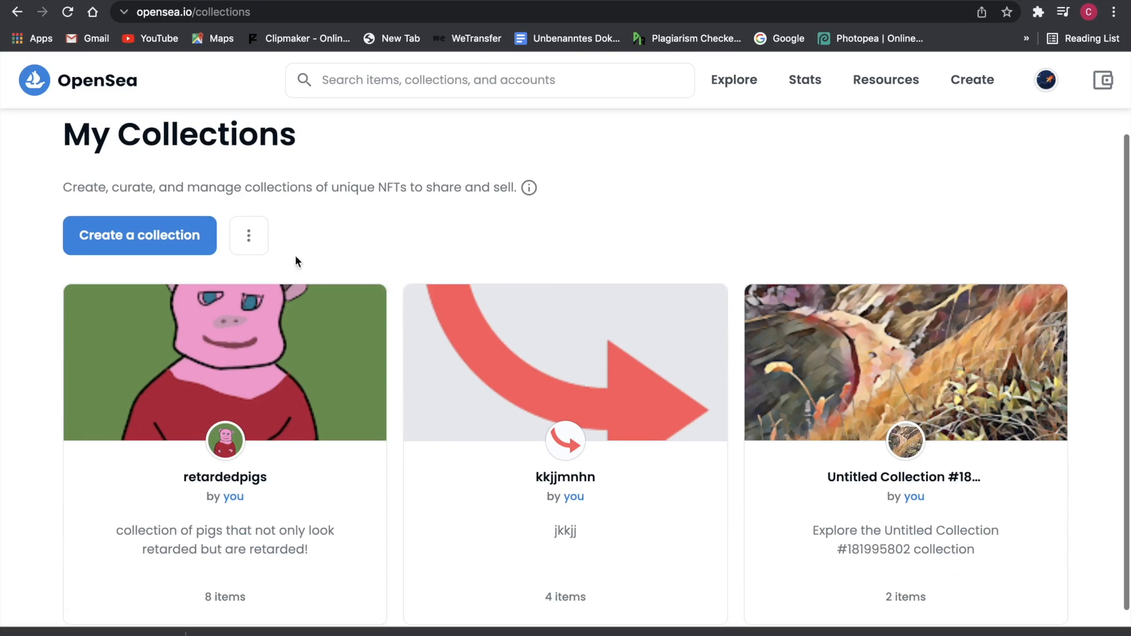
click(114, 229)
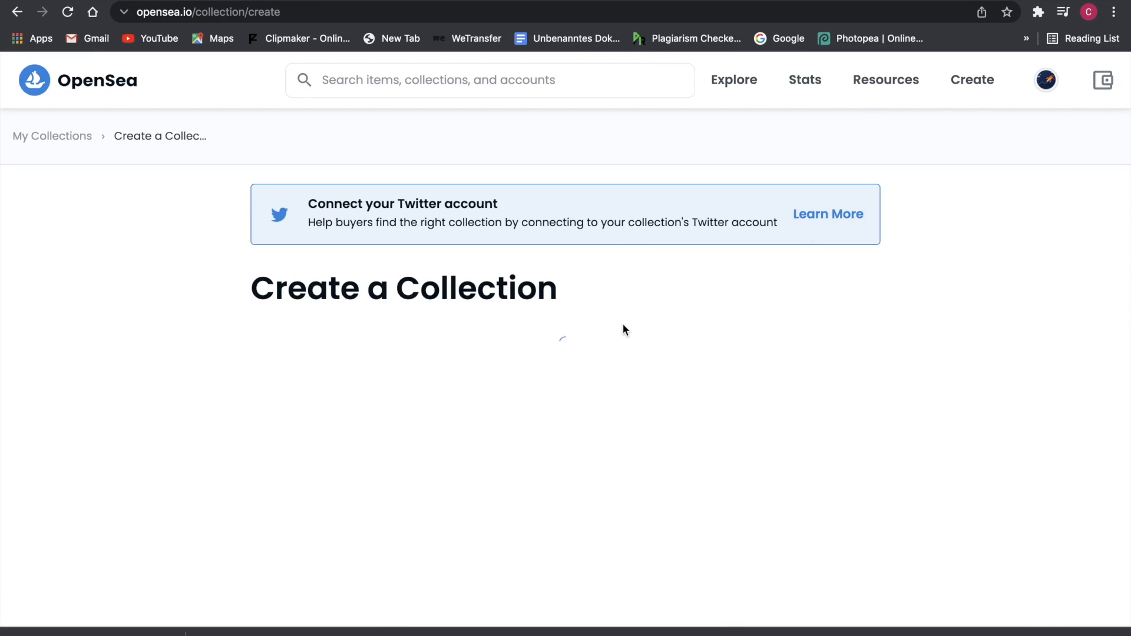
scroll(624, 325, down, 2)
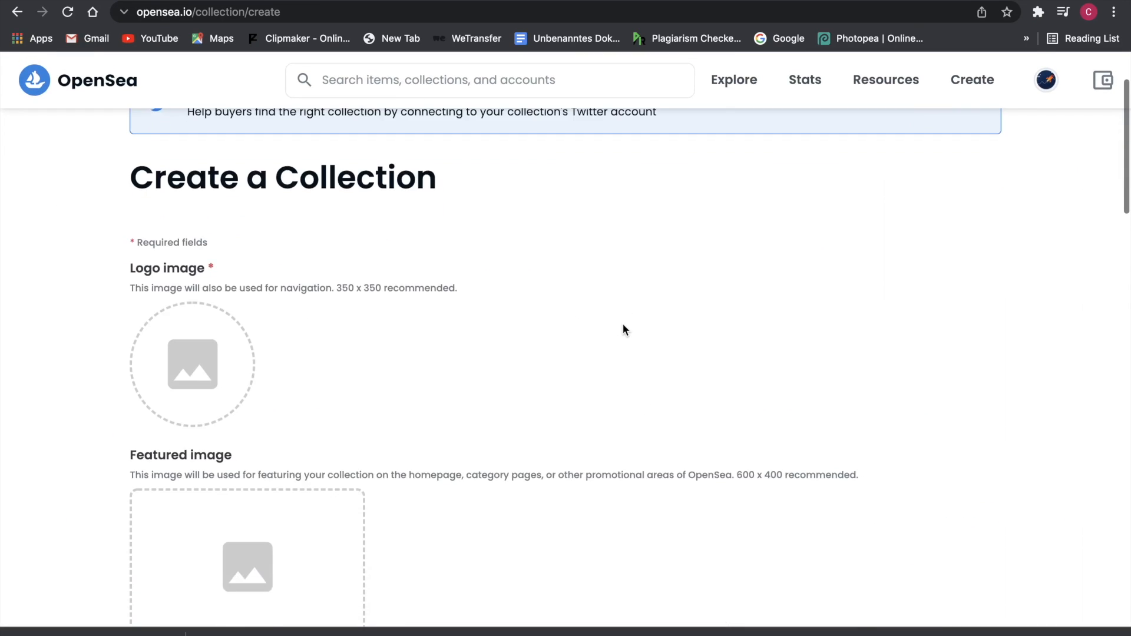
scroll(623, 323, up, 2)
scroll(623, 324, down, 5)
scroll(624, 323, down, 10)
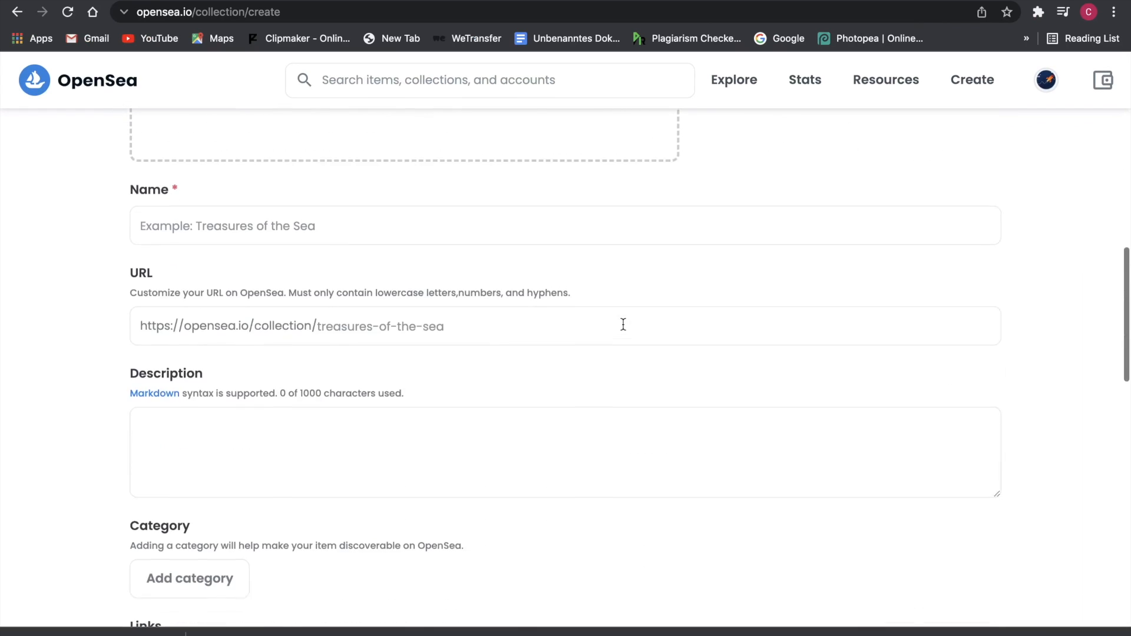
scroll(433, 177, down, 5)
scroll(435, 175, up, 15)
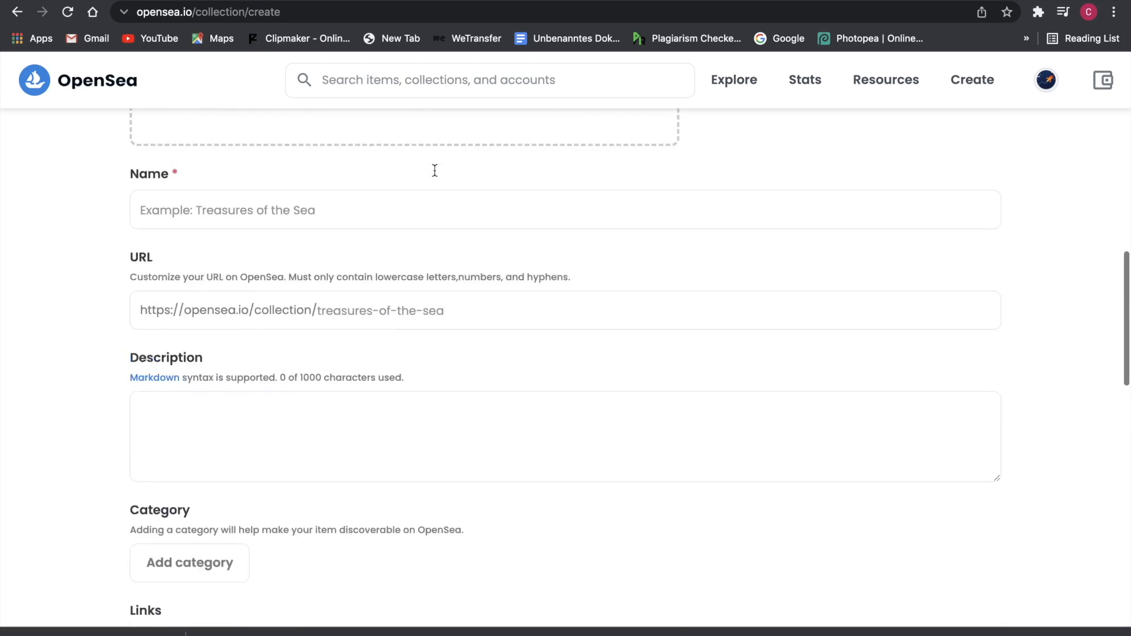
Upload the generated fantasy castle image with the red-haired figure as the collection's logo image.
scroll(435, 174, down, 1)
click(225, 202)
click(841, 310)
Name the collection "dreamydreams" and create it with the remaining settings left at their defaults.
scroll(501, 344, down, 9)
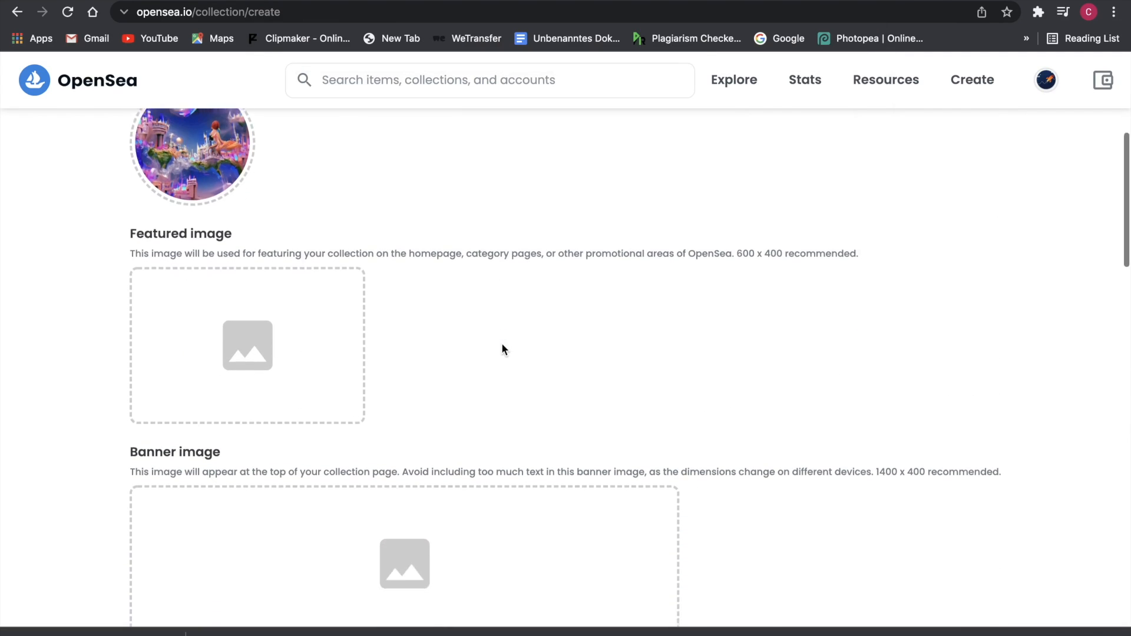
click(316, 290)
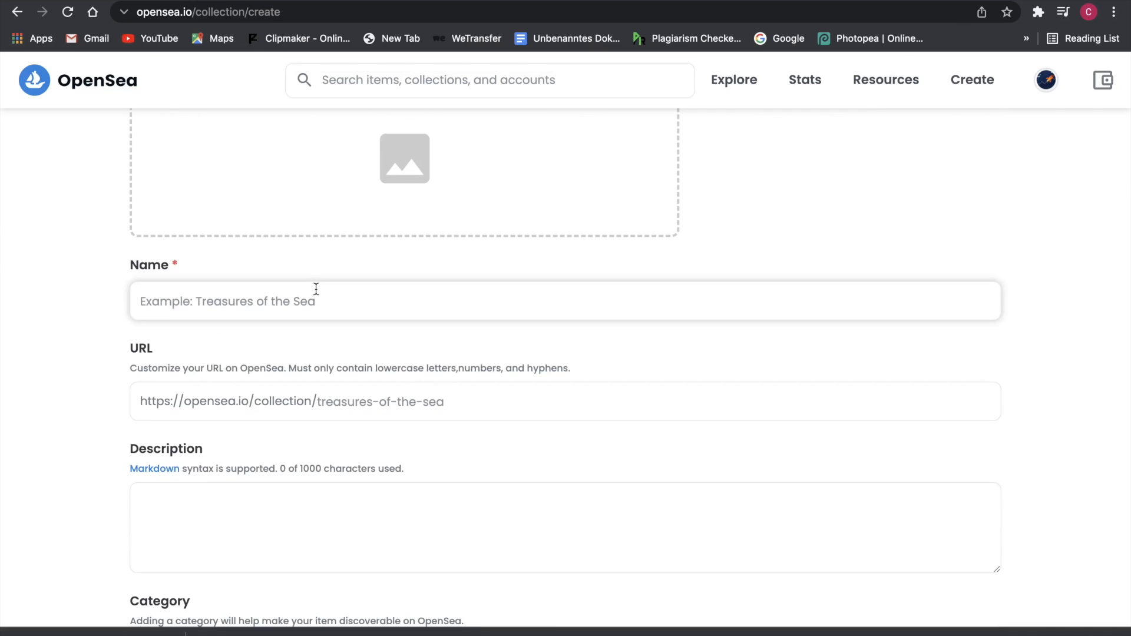
text(dream)
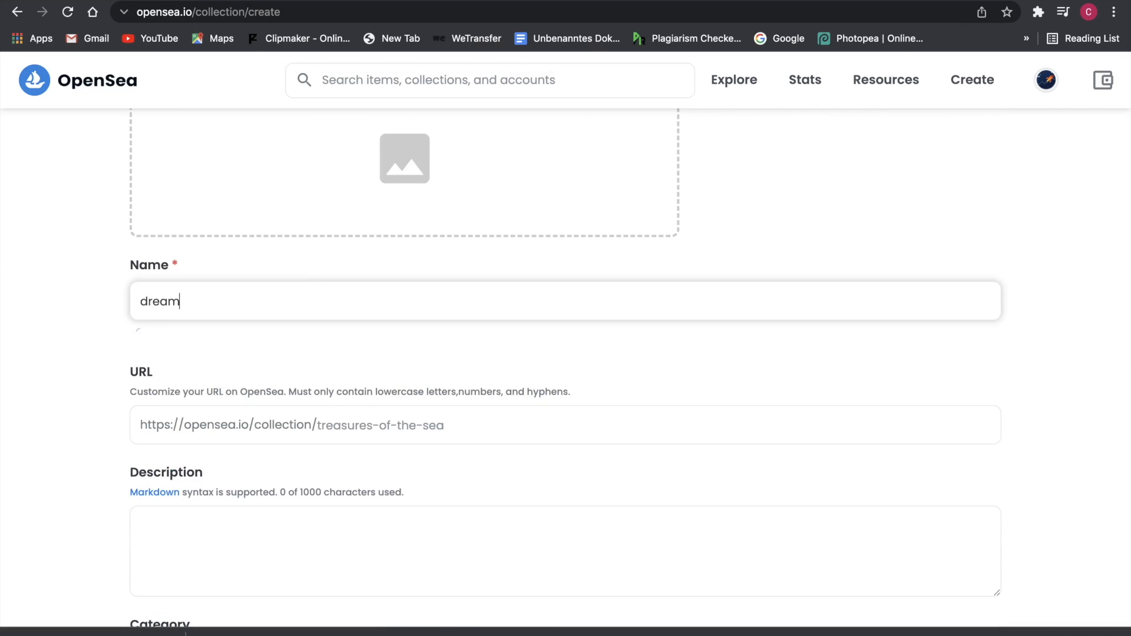
text(edreams)
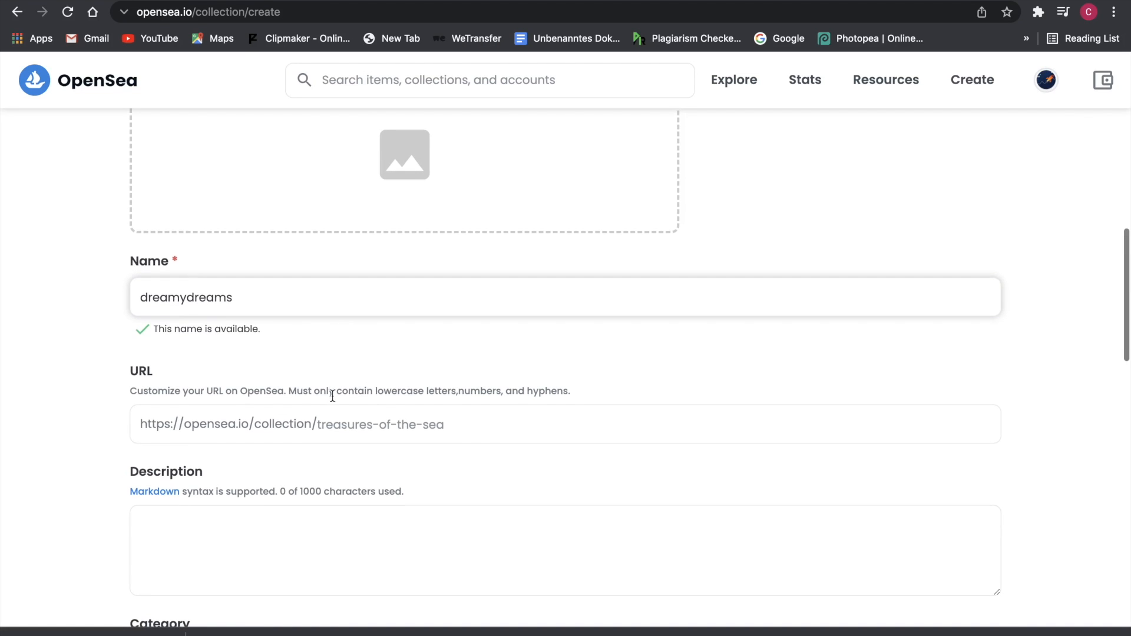
scroll(332, 396, down, 3)
scroll(332, 396, down, 15)
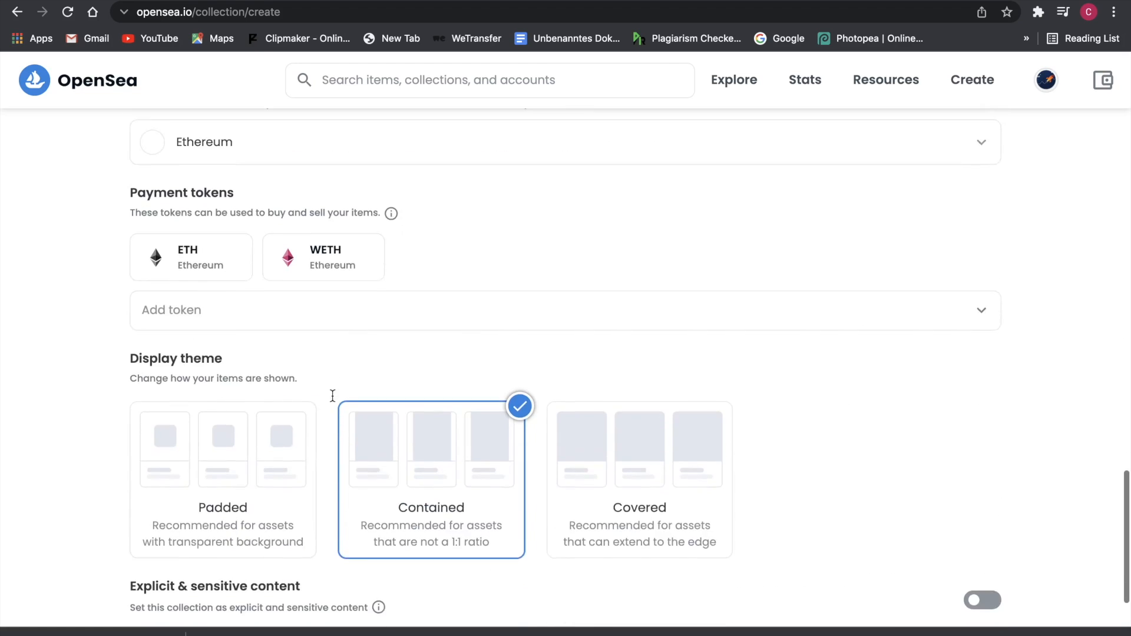
click(171, 578)
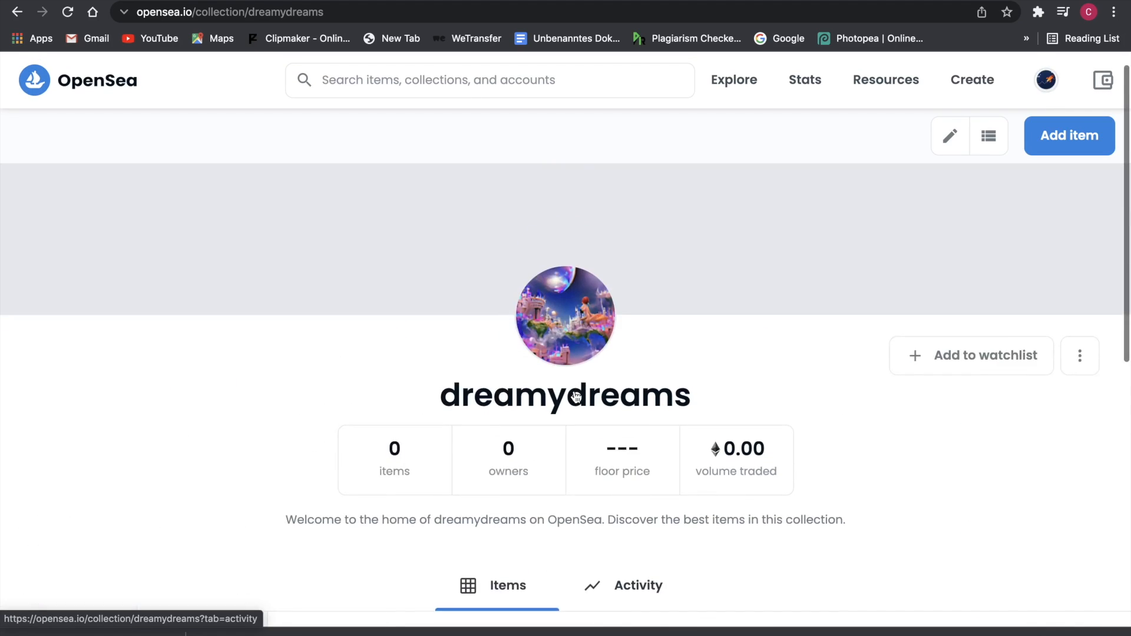
Add a new item to the dreamydreams collection and upload the fantasy castle image from the Desktop as its media.
click(1051, 133)
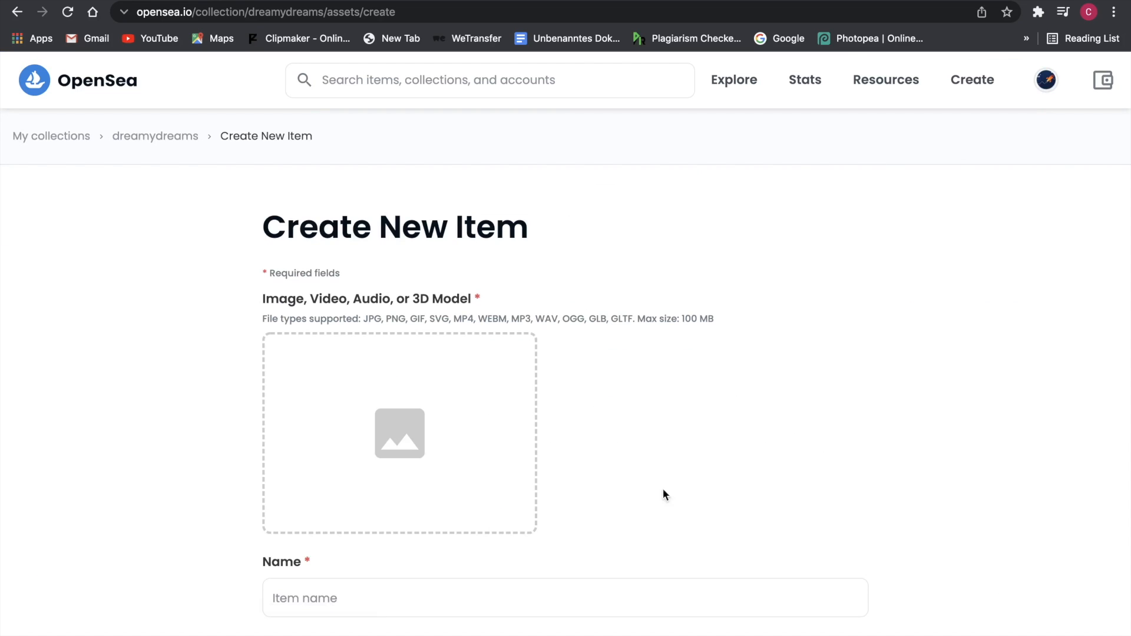
click(394, 403)
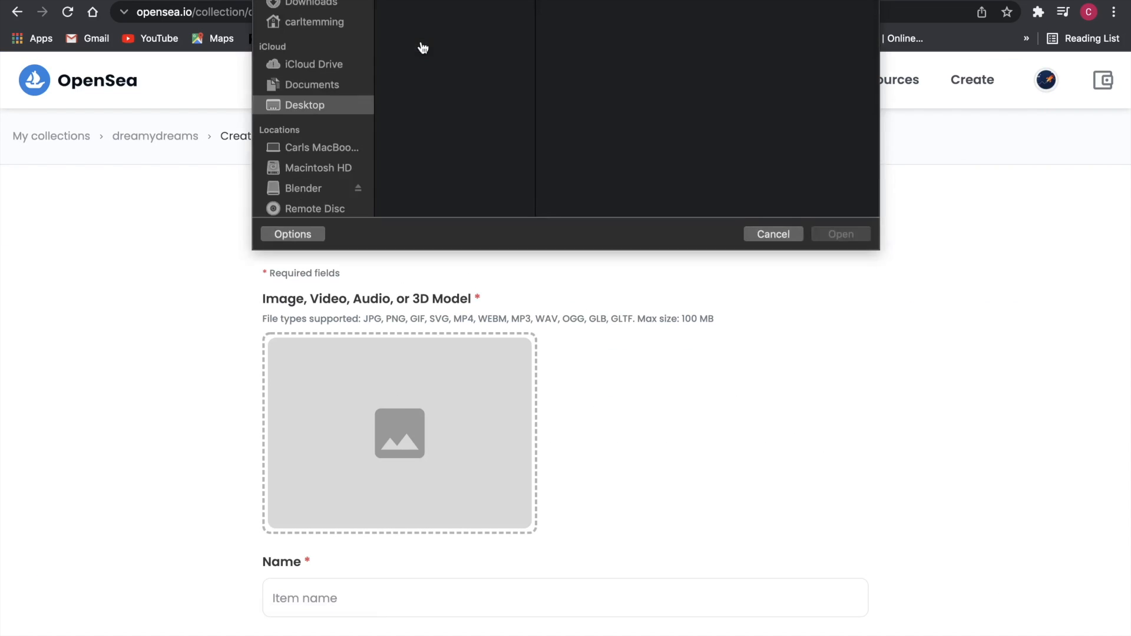
click(435, 41)
click(824, 303)
scroll(756, 416, down, 2)
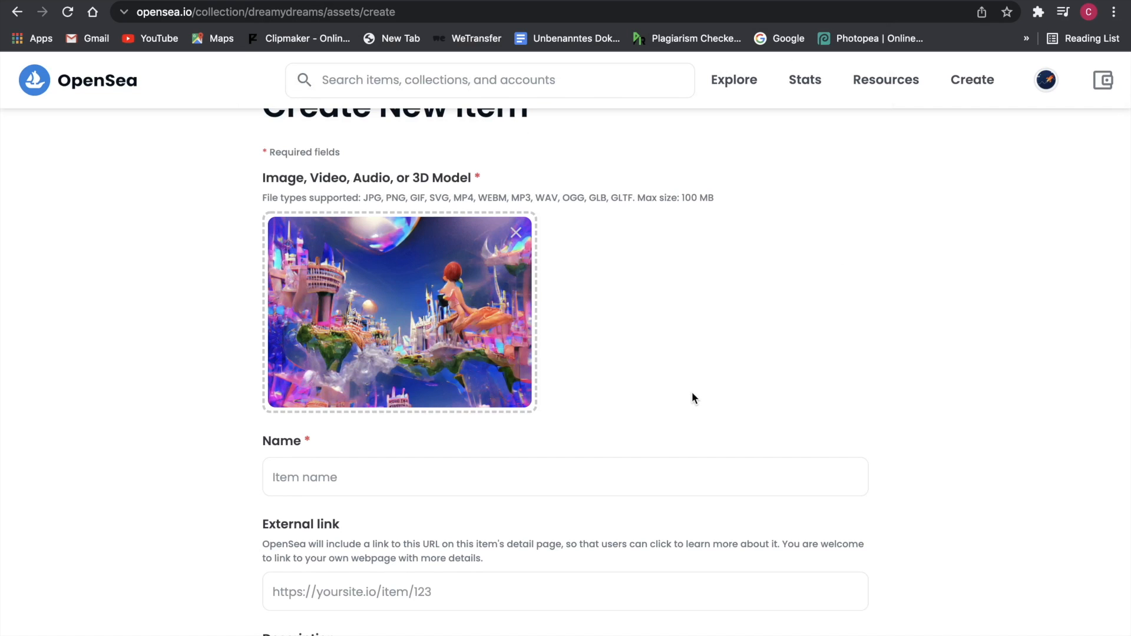
scroll(692, 393, up, 2)
scroll(692, 391, down, 3)
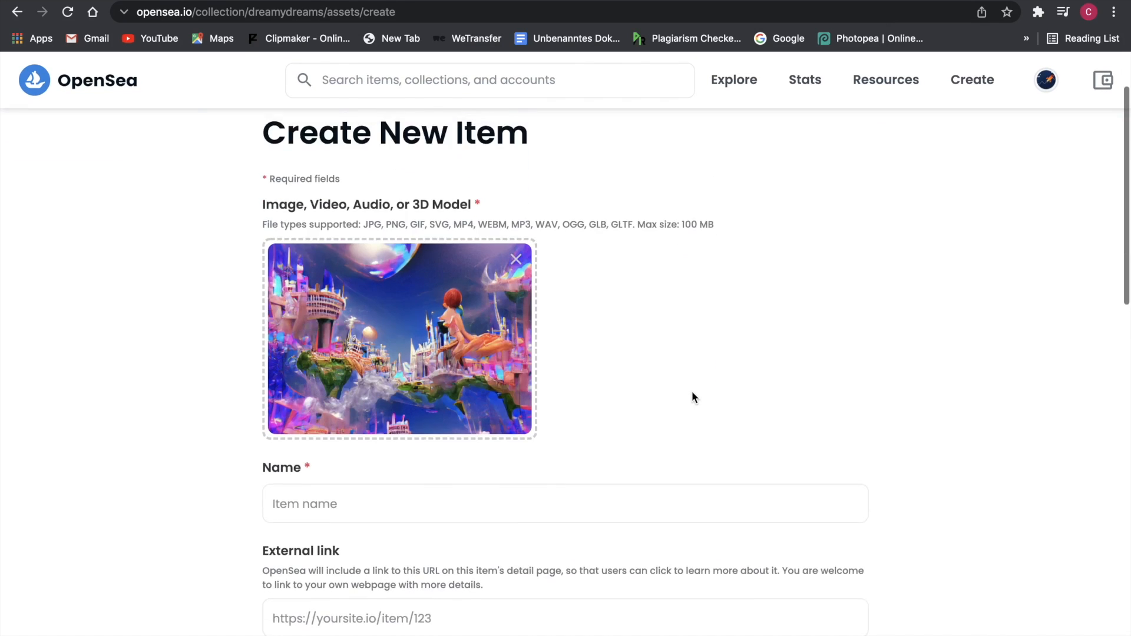
Name the new item "dreamy world #1".
click(358, 436)
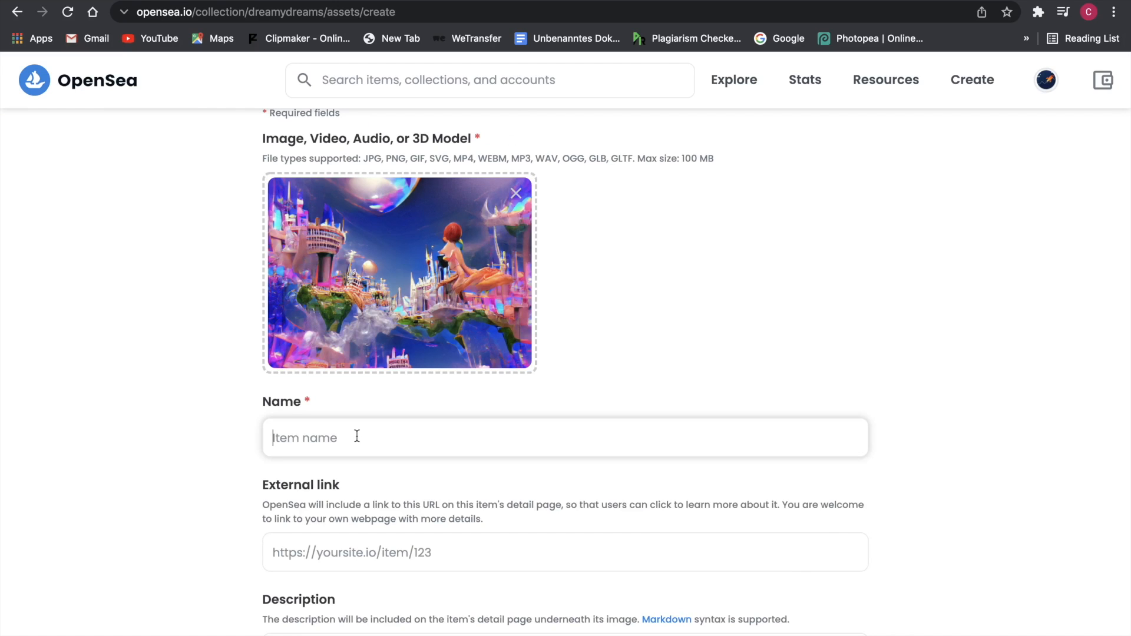
text(dreamy world #1)
click(333, 552)
Enter the placeholder text "dkjdkdkdkd....." as the item's description, leaving the external link empty.
scroll(324, 501, down, 3)
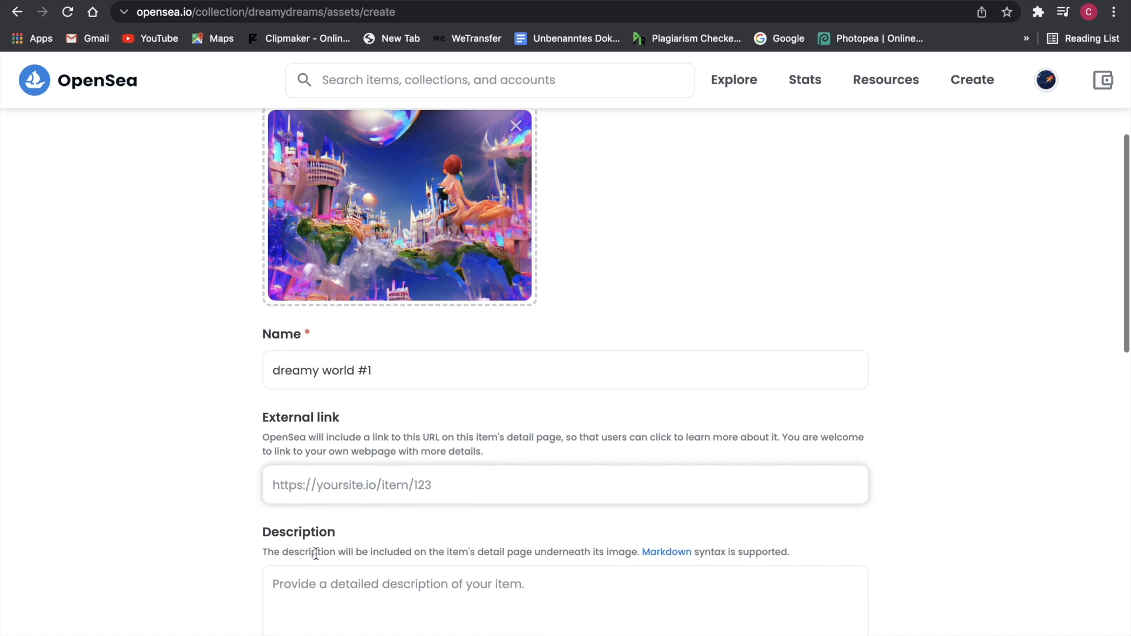
click(324, 491)
text(dkjdkdkd)
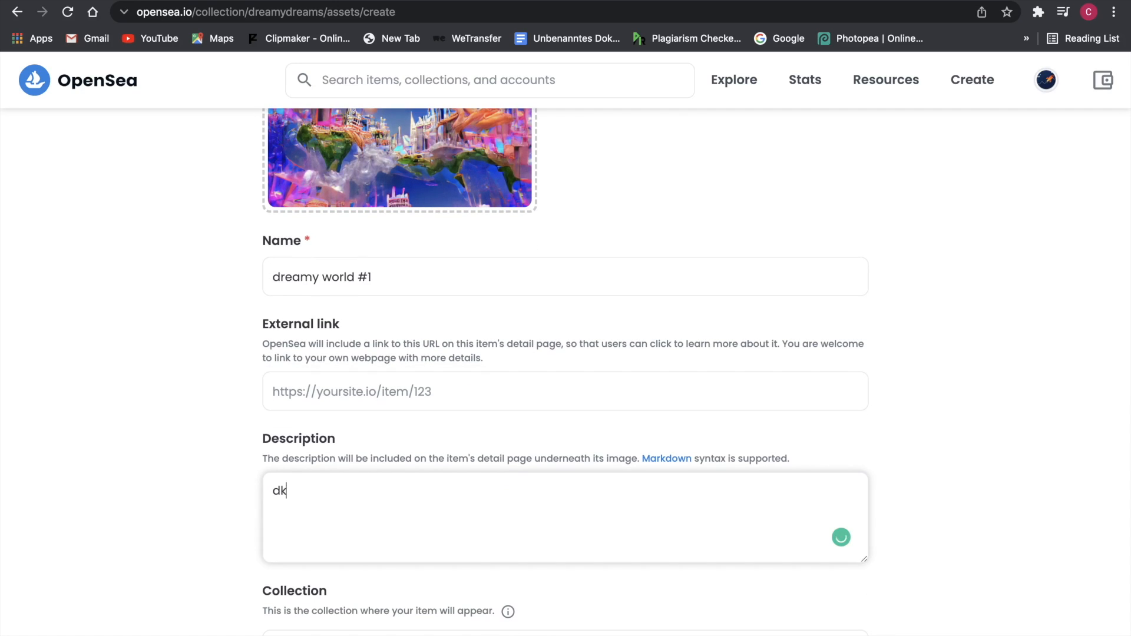
scroll(333, 500, down, 2)
scroll(333, 502, up, 1)
text(....)
click(516, 364)
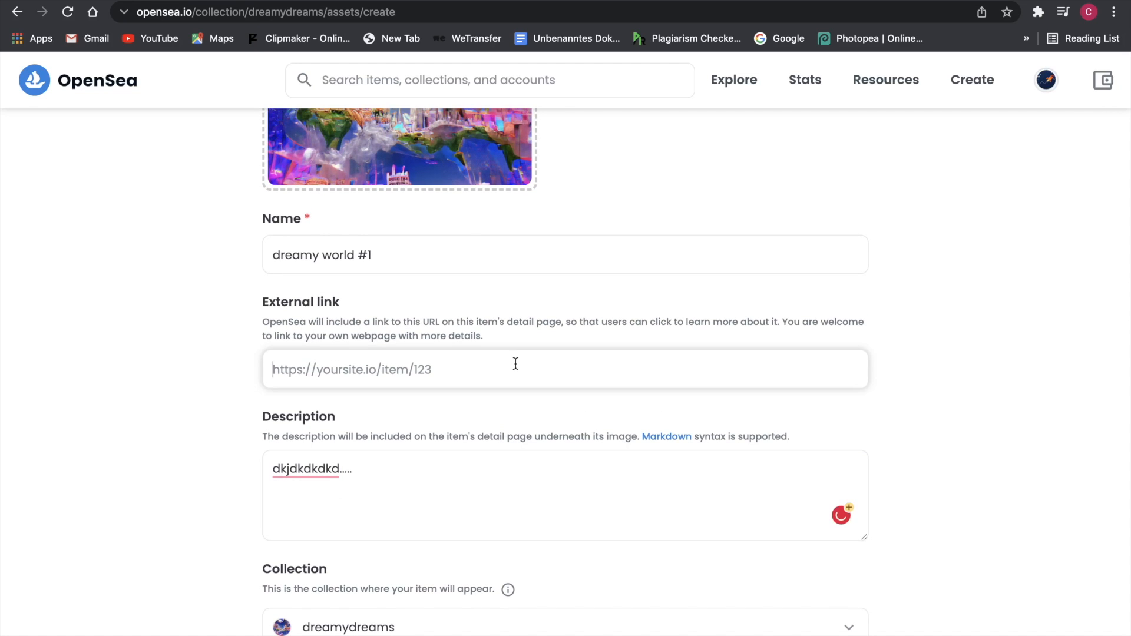
Select dreamydreams as the collection in which the item will appear.
scroll(516, 364, down, 3)
scroll(481, 358, down, 3)
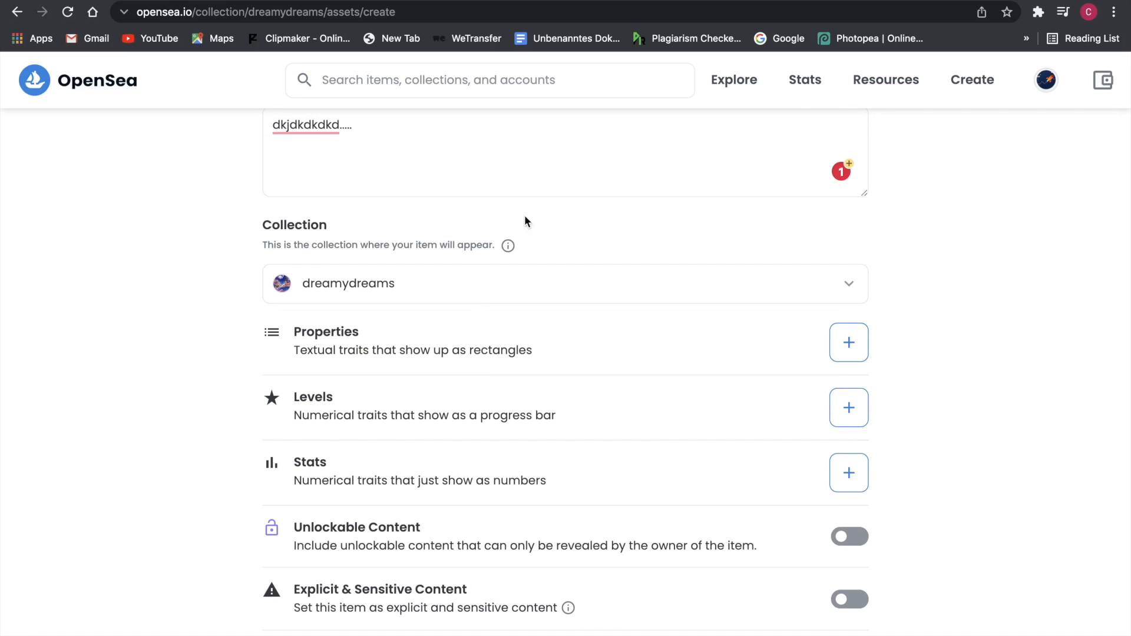
click(483, 289)
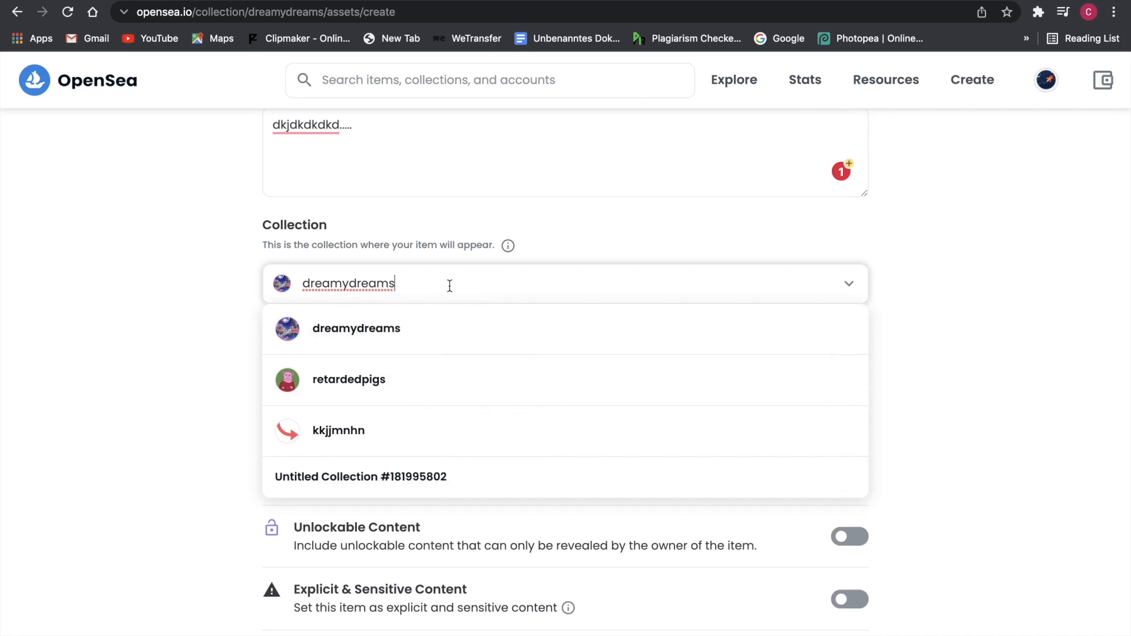
click(382, 324)
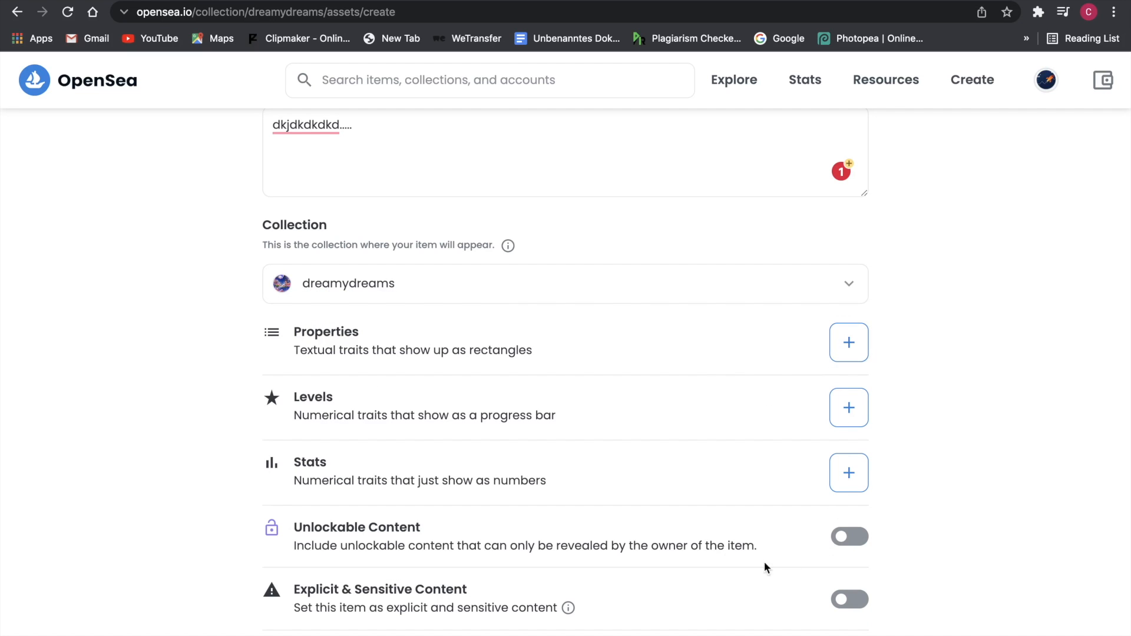
Set the item's blockchain to Polygon.
scroll(677, 443, down, 2)
scroll(675, 443, down, 5)
click(670, 439)
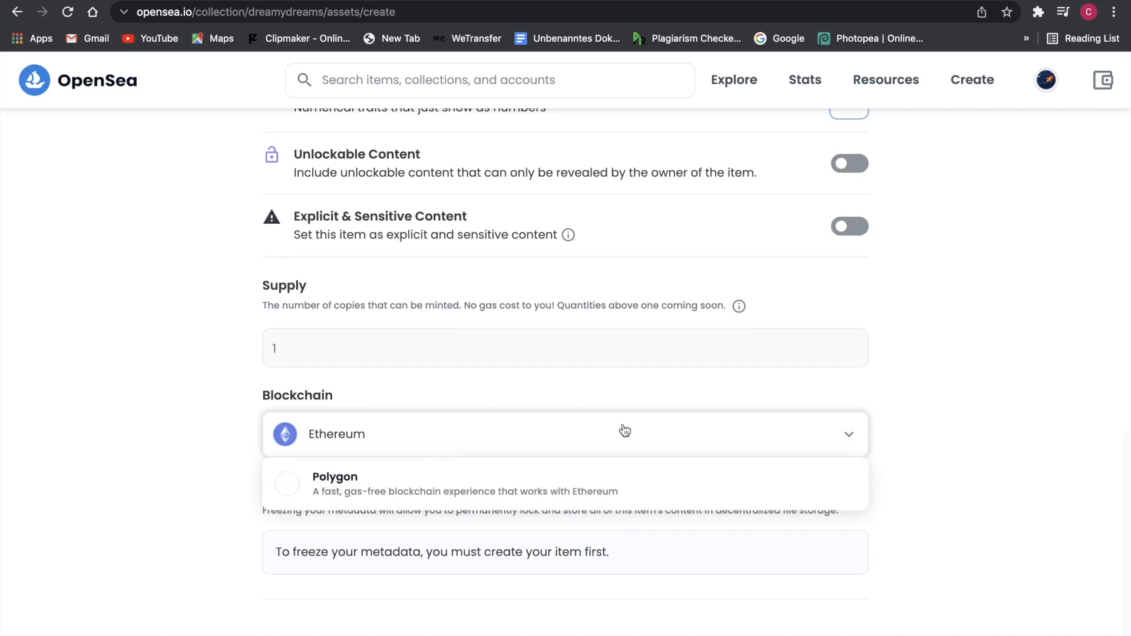
click(417, 484)
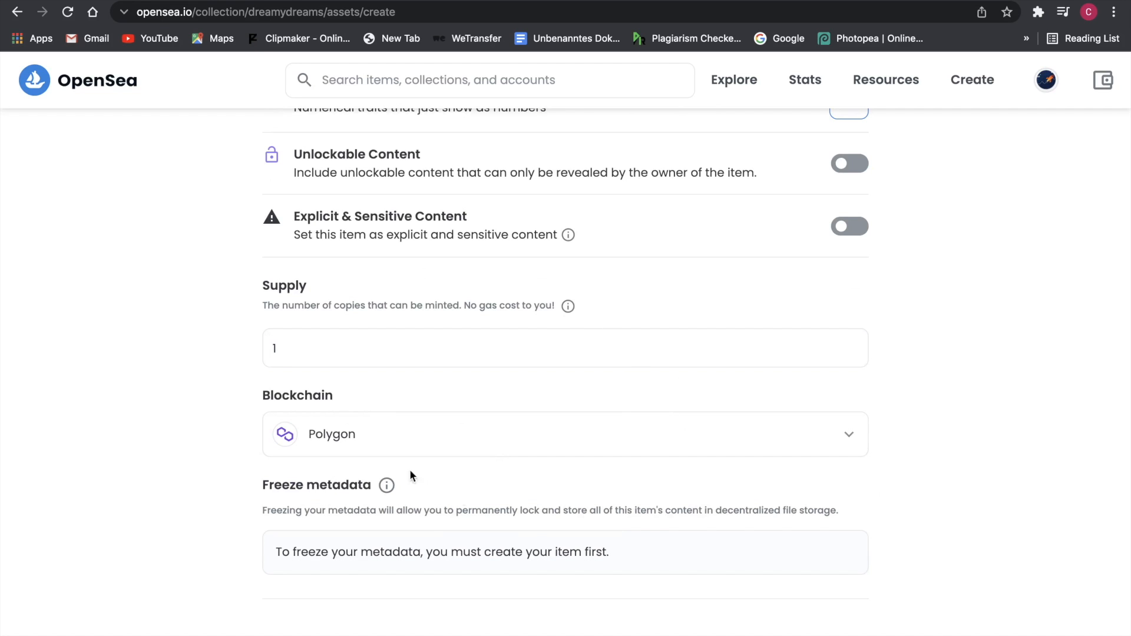
Create the dreamy world #1 item with the entered settings and dismiss the creation confirmation.
scroll(345, 485, down, 1)
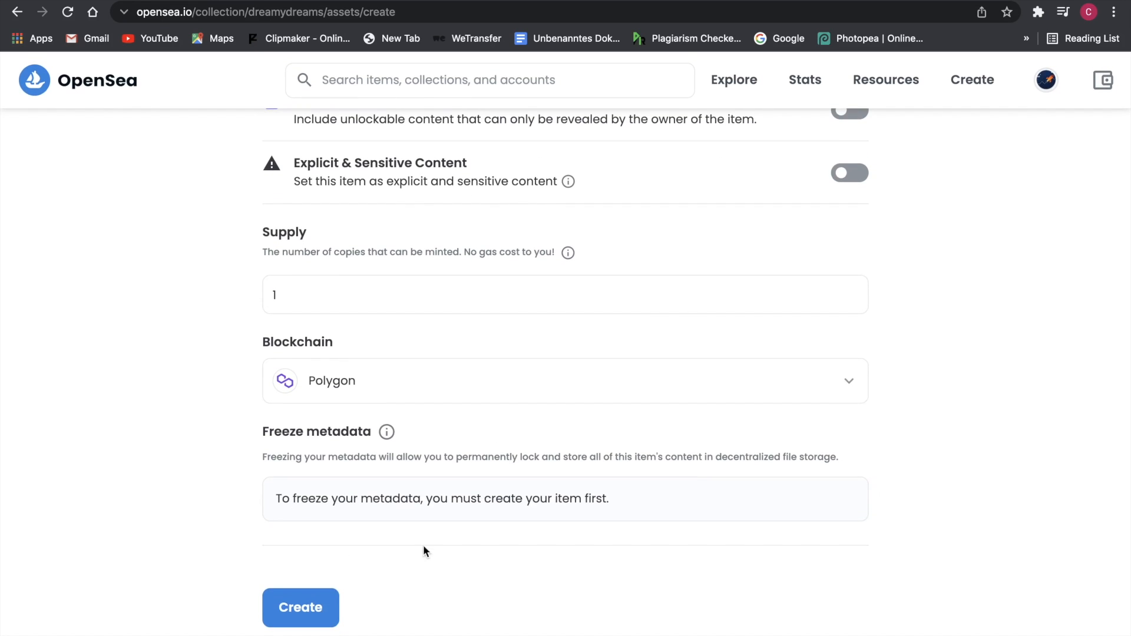
click(283, 603)
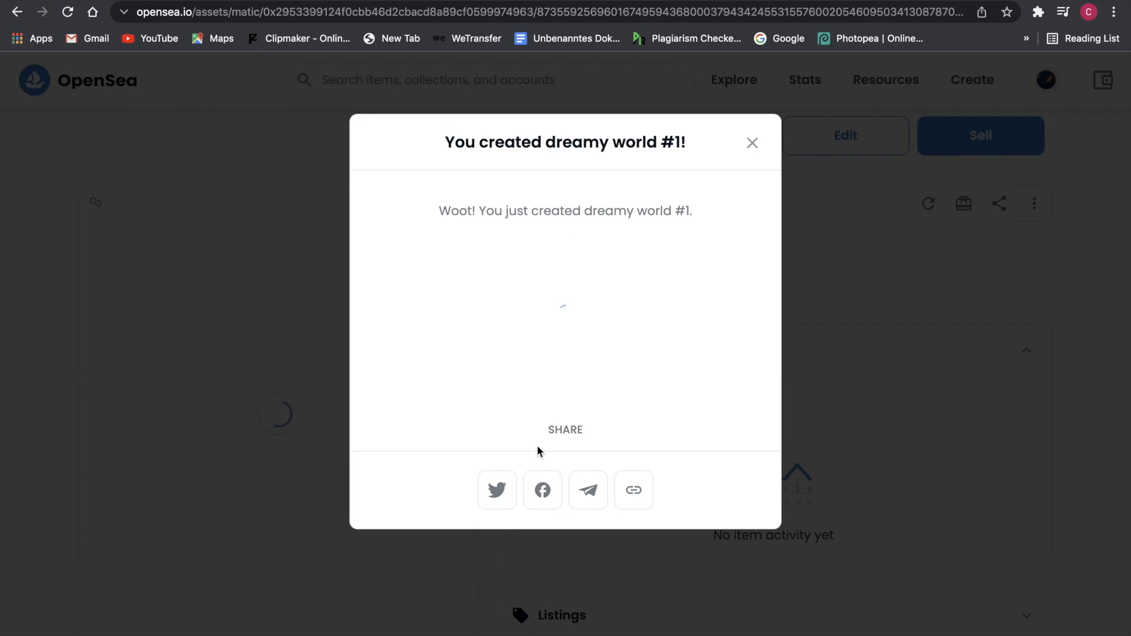
click(752, 143)
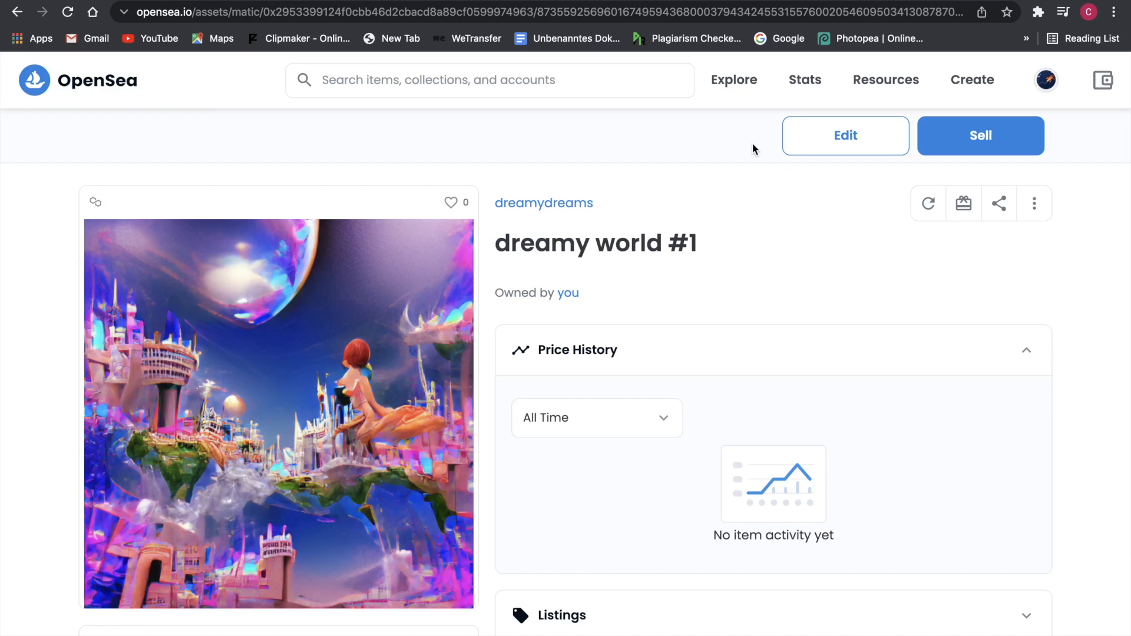
Start another new item and upload 3.png from the Desktop as its image.
click(973, 80)
click(411, 321)
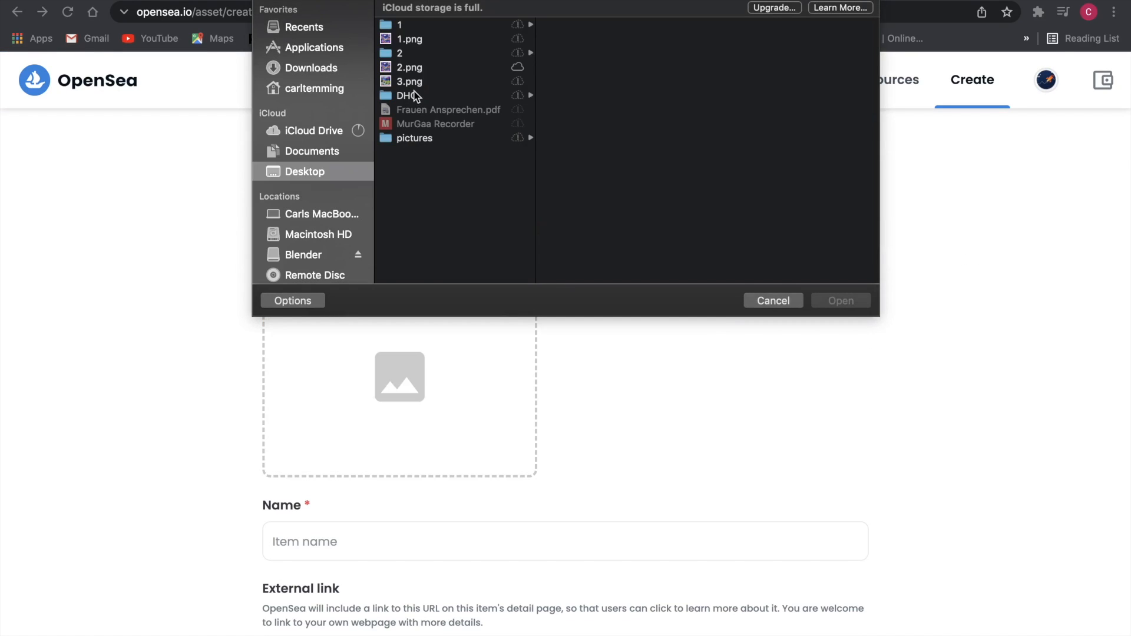
click(414, 68)
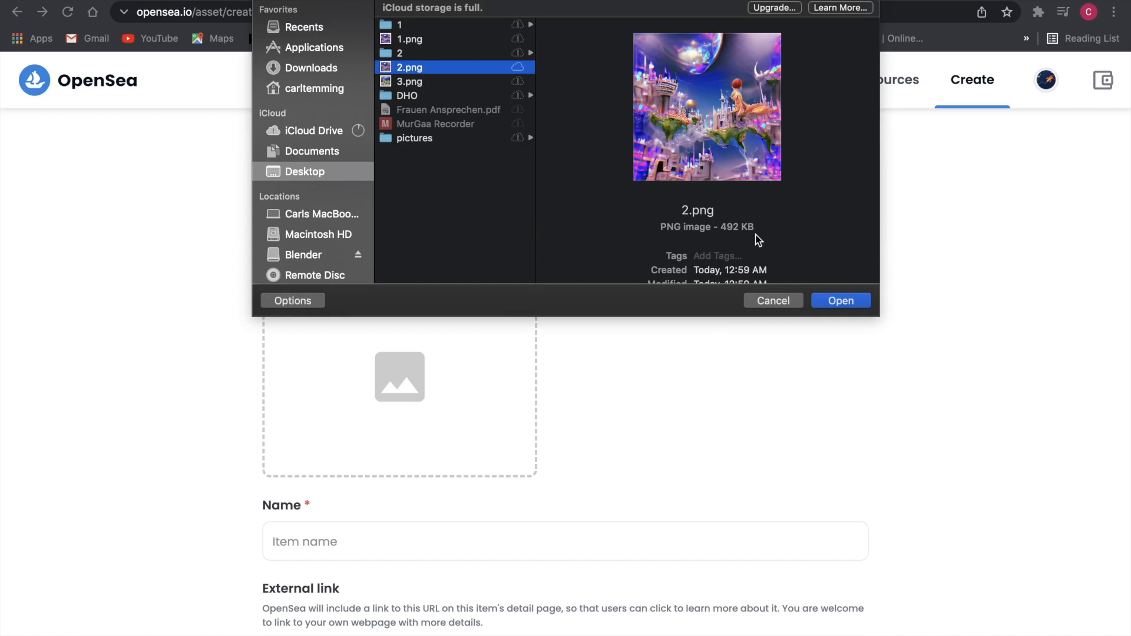
click(416, 39)
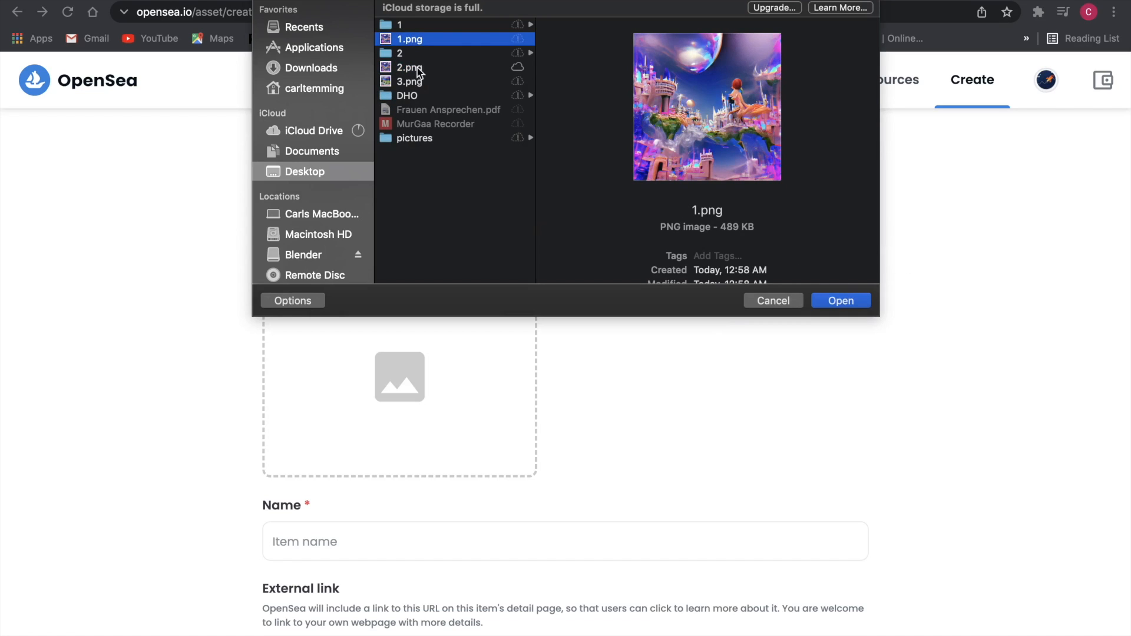
click(419, 84)
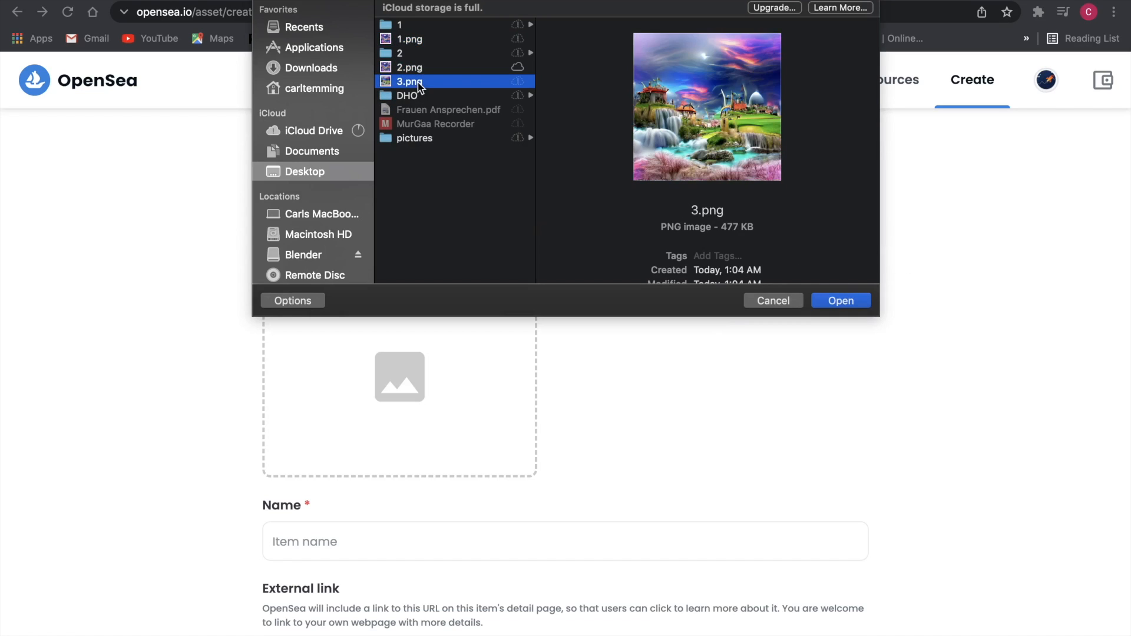
click(838, 299)
Name the new item "dreamy world #2" and enter "dd" as its placeholder description.
scroll(401, 377, down, 3)
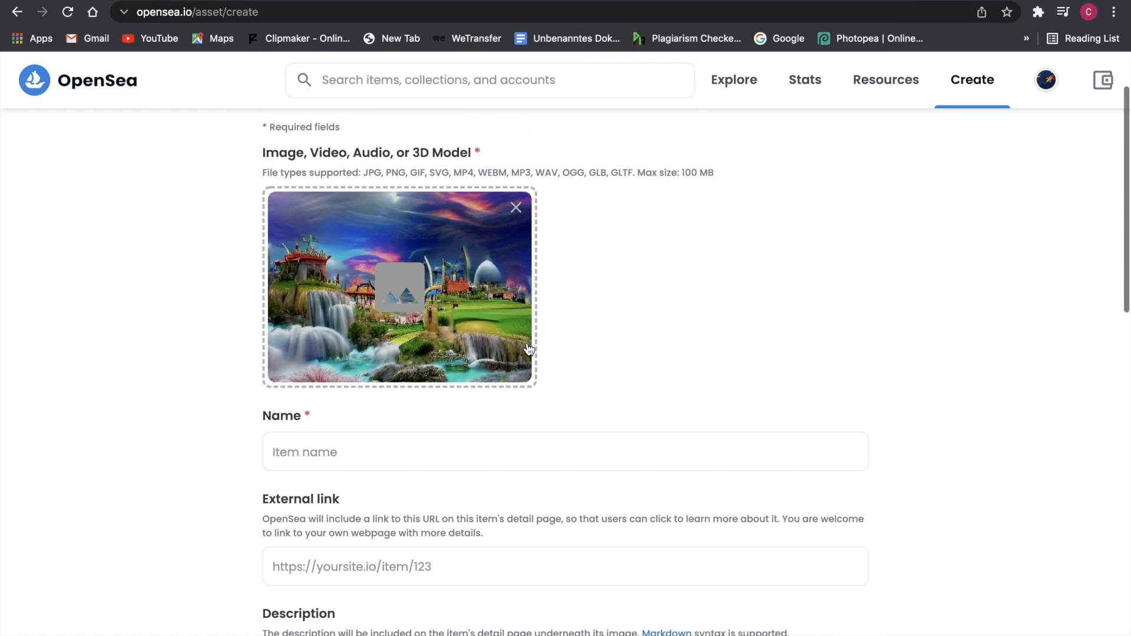
click(335, 451)
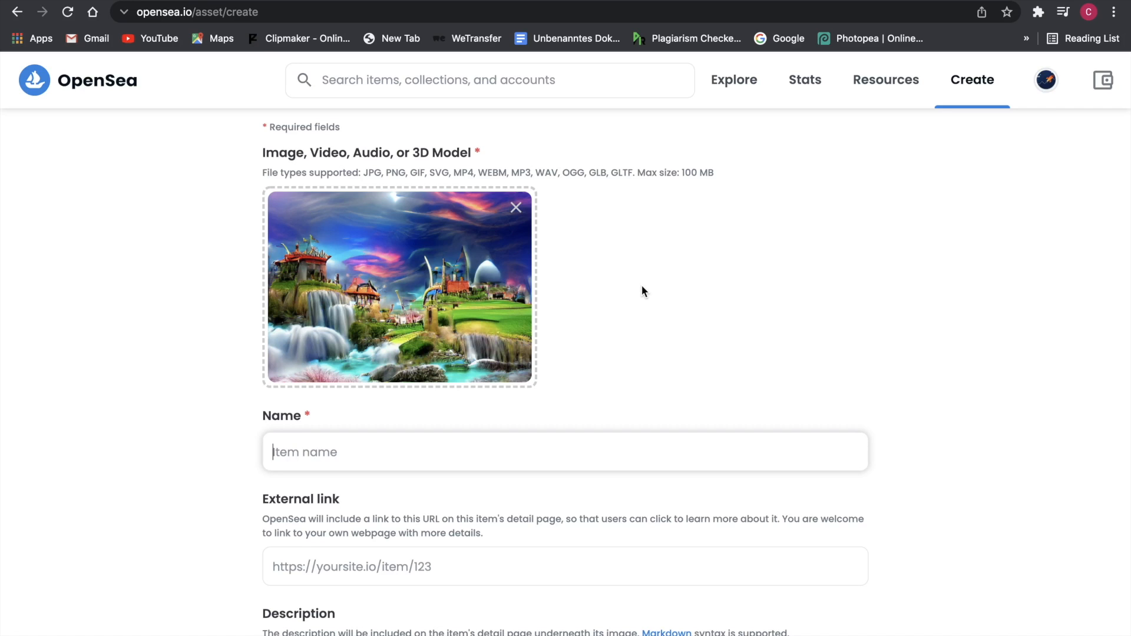
scroll(643, 287, up, 2)
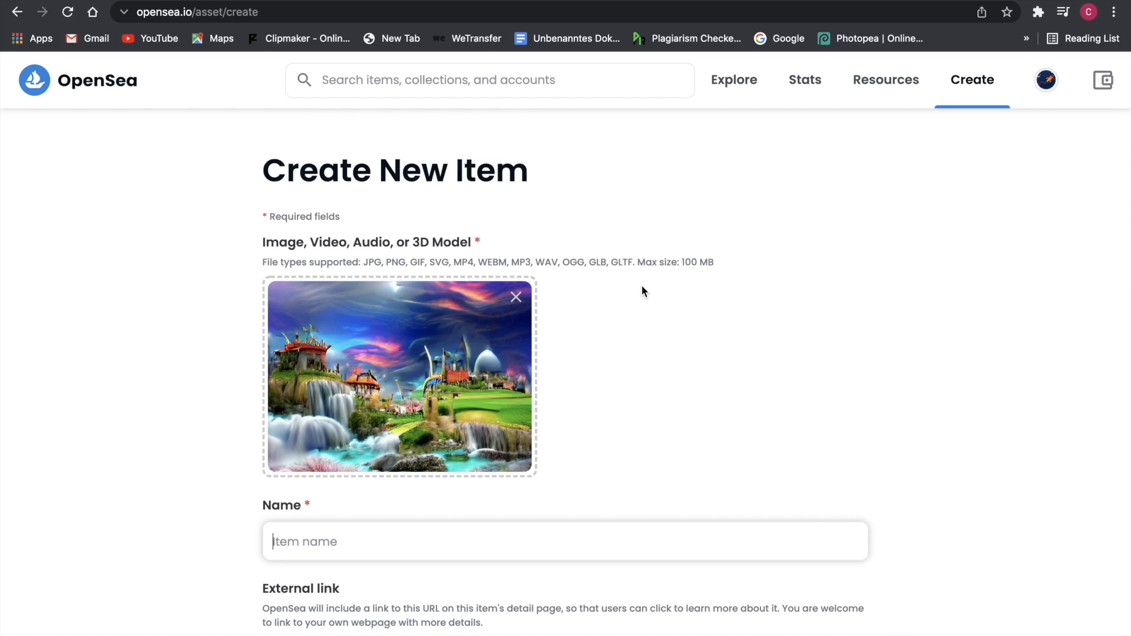
scroll(642, 287, down, 2)
text(dreamy world #2)
scroll(647, 328, down, 5)
click(454, 391)
text(dd)
Assign the second item to the dreamydreams collection.
scroll(357, 514, down, 6)
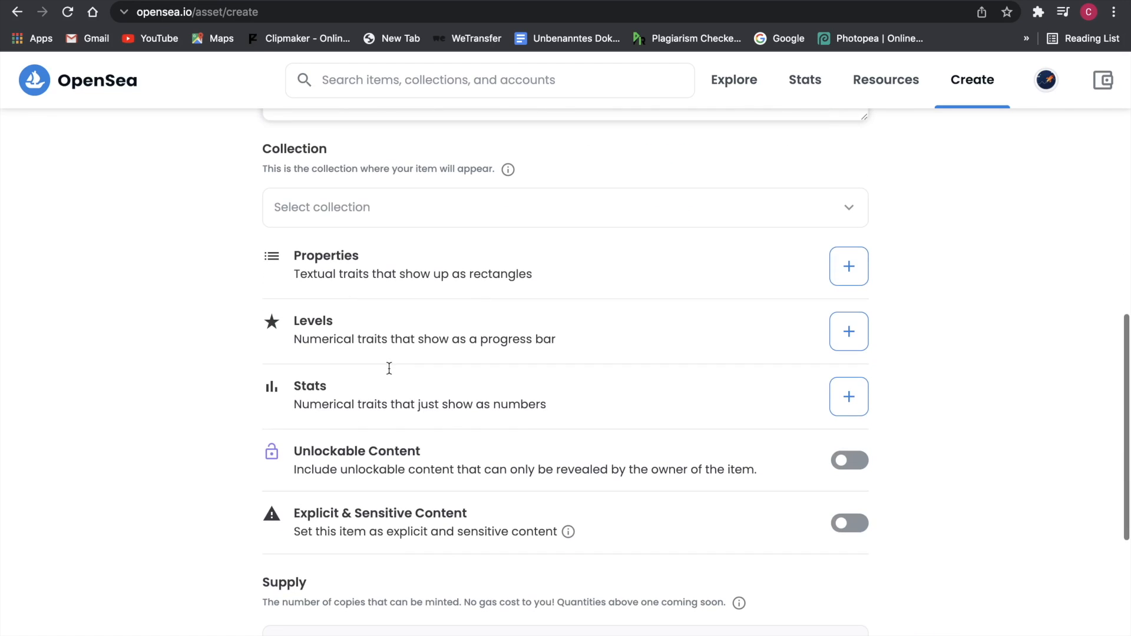
click(578, 207)
click(327, 253)
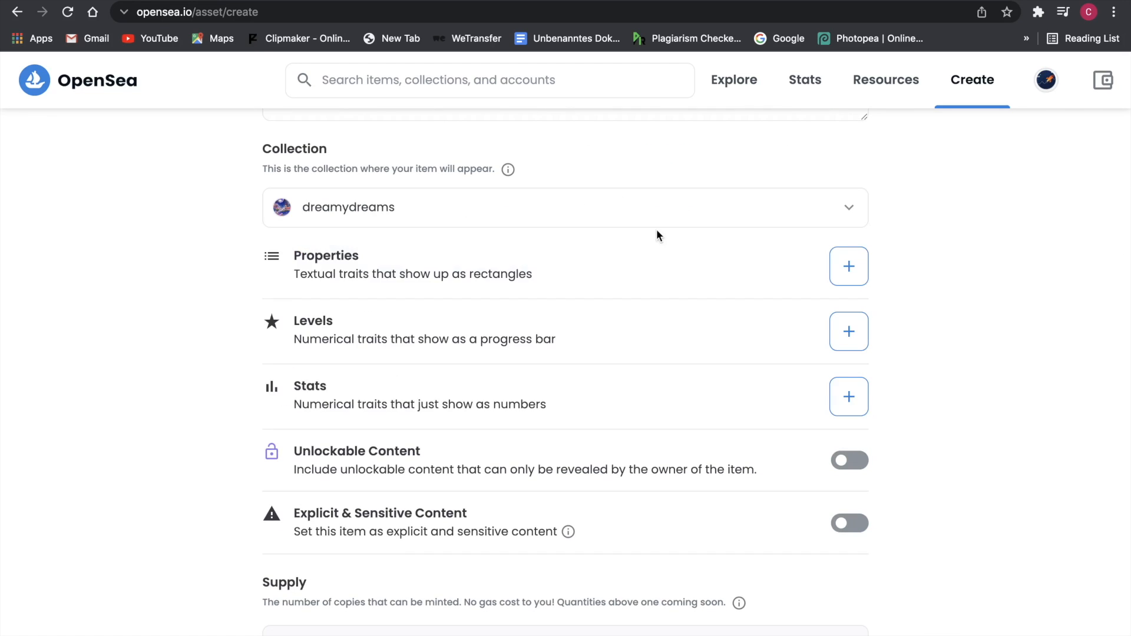
Set the second item's blockchain to Polygon, then create the item and dismiss the creation confirmation.
scroll(657, 231, down, 4)
scroll(429, 397, down, 3)
click(429, 383)
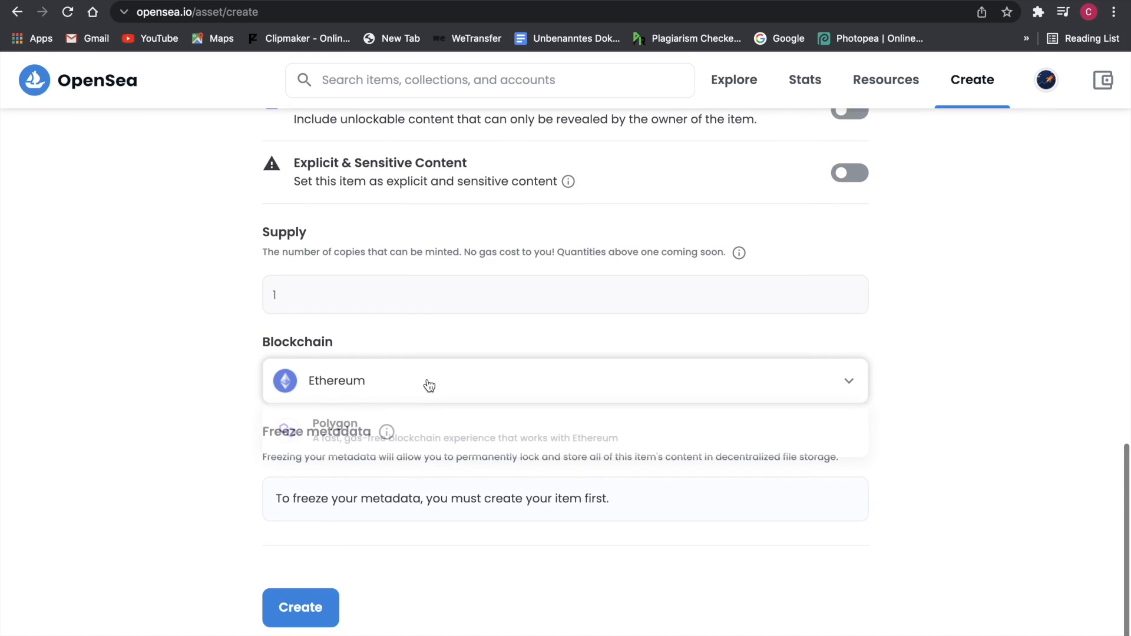
click(389, 369)
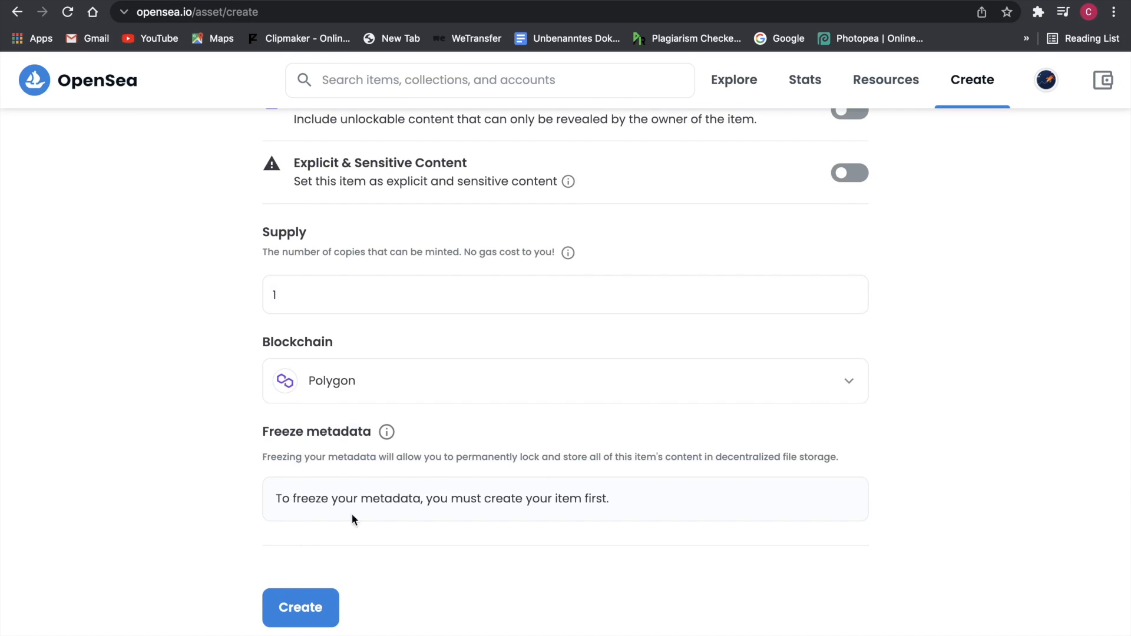
click(294, 600)
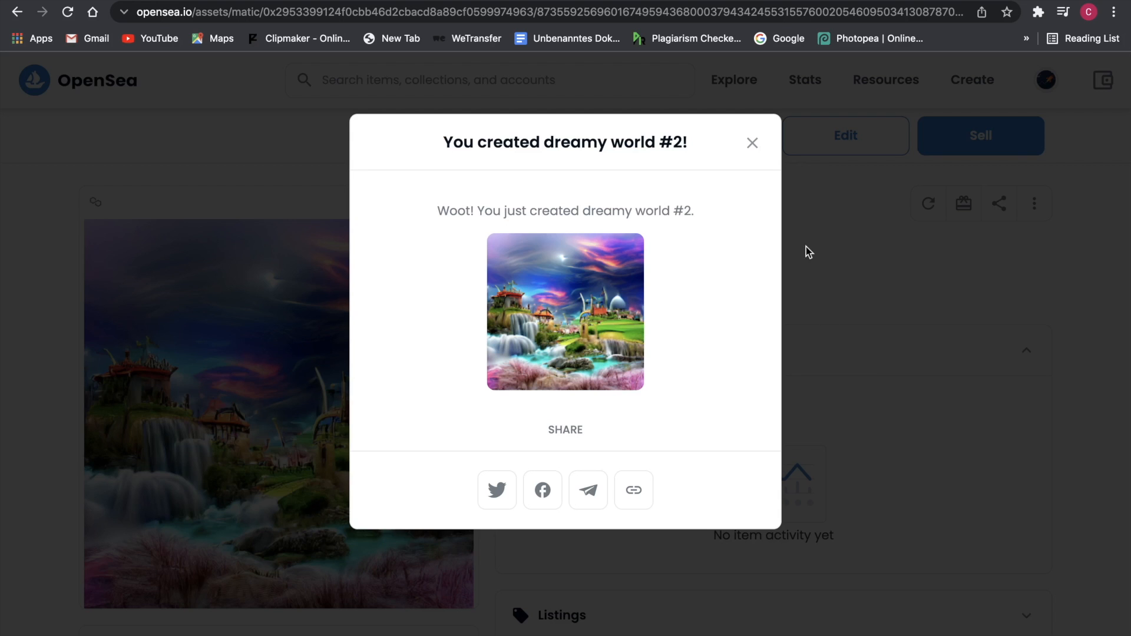
click(752, 143)
scroll(449, 410, down, 2)
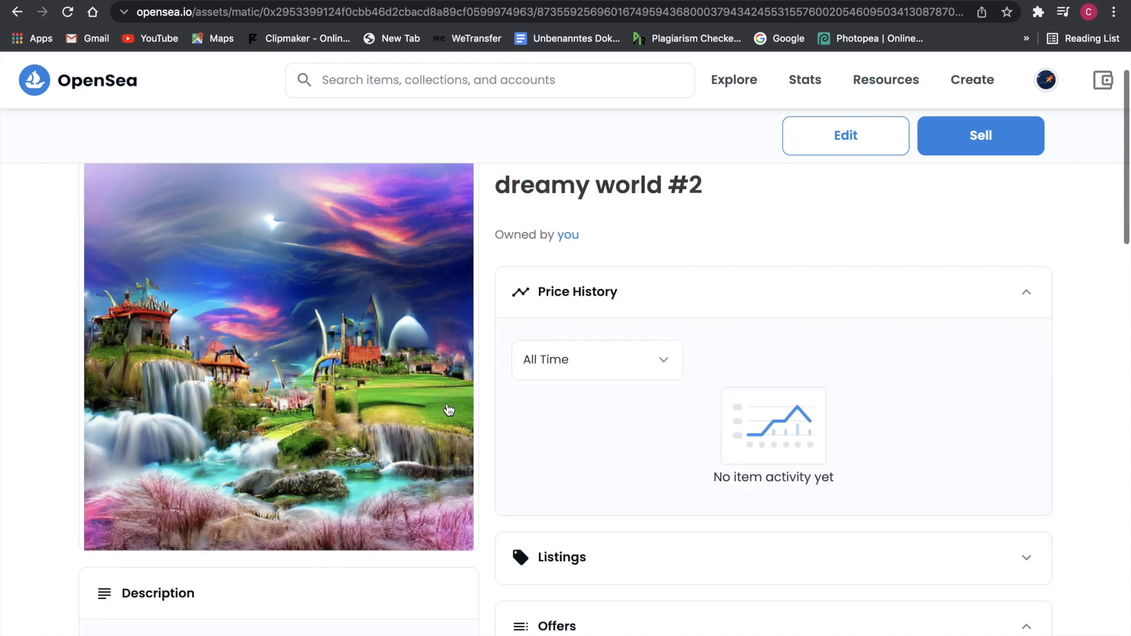
scroll(449, 409, up, 2)
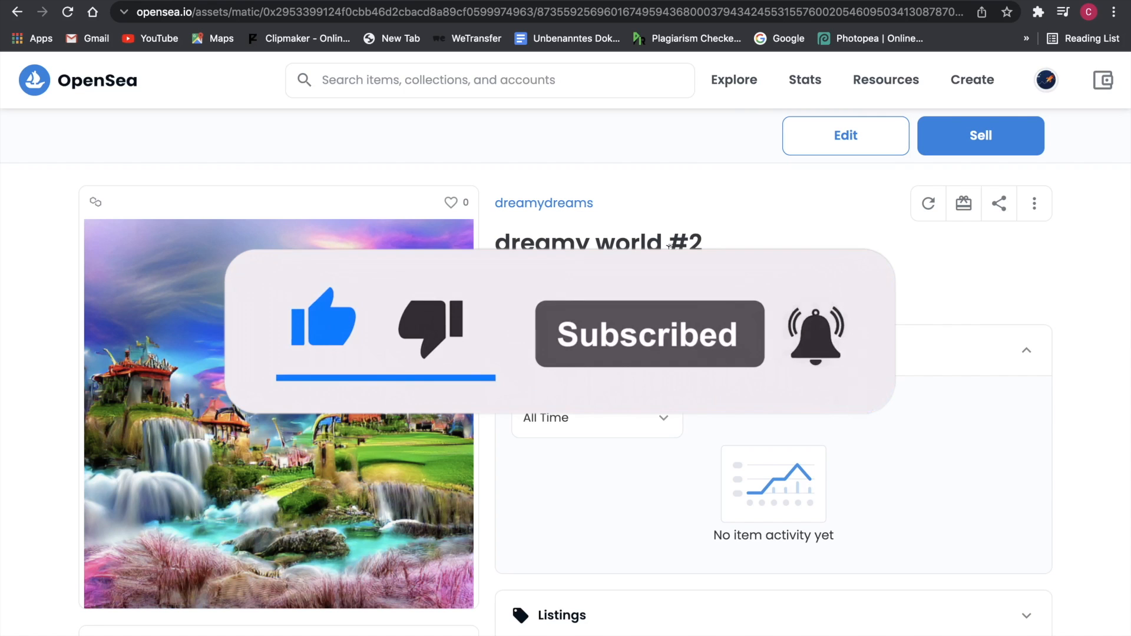
scroll(669, 253, down, 1)
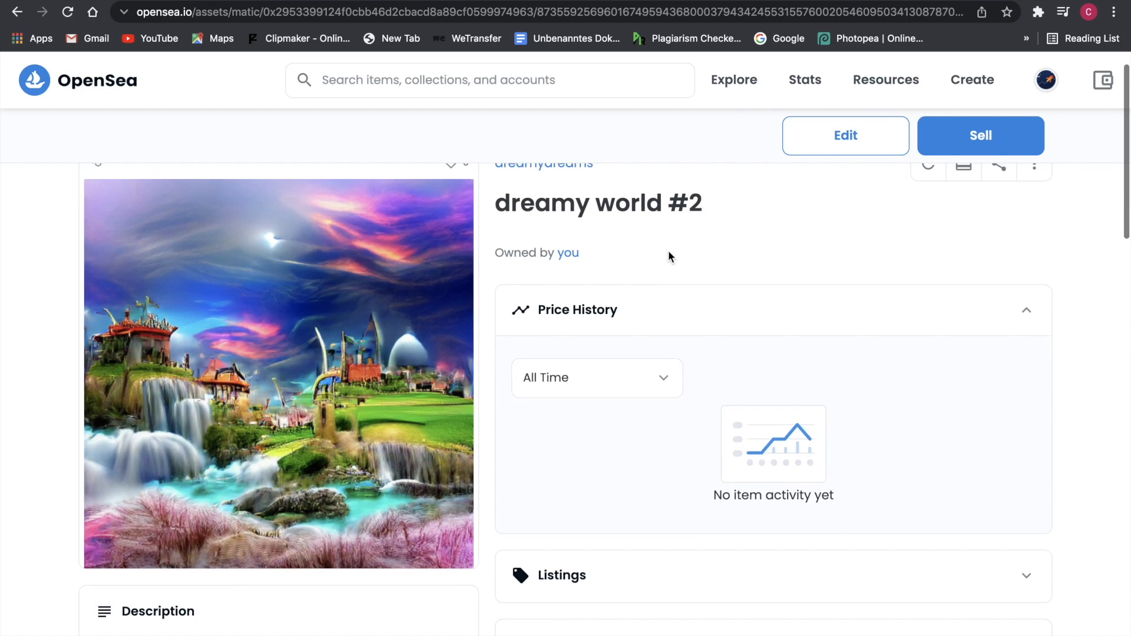
scroll(668, 257, up, 1)
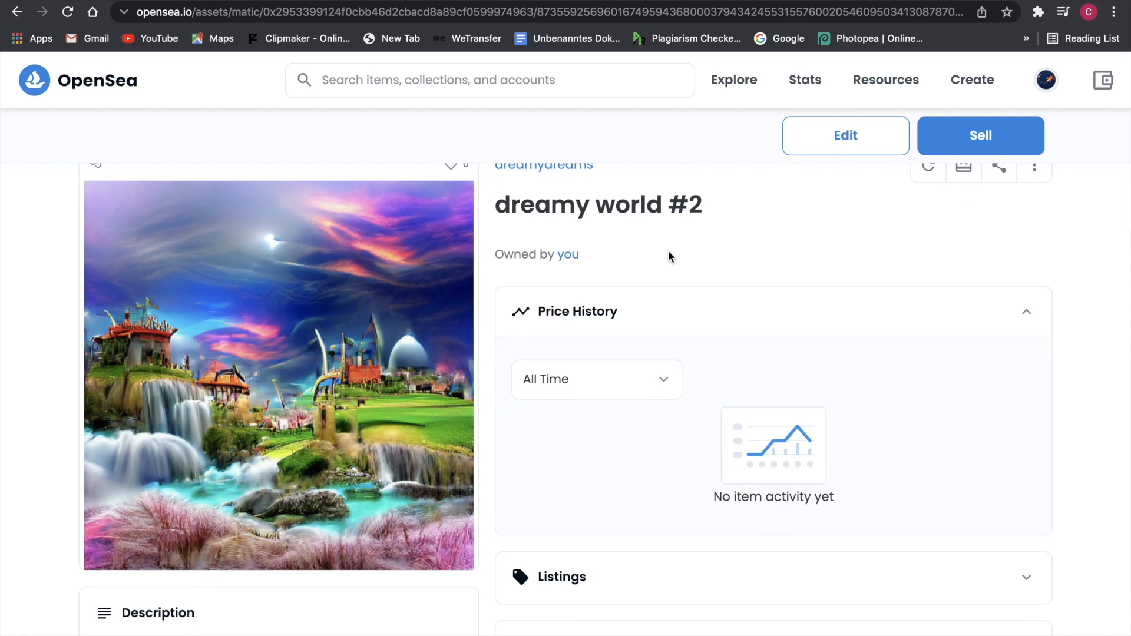
scroll(669, 255, up, 1)
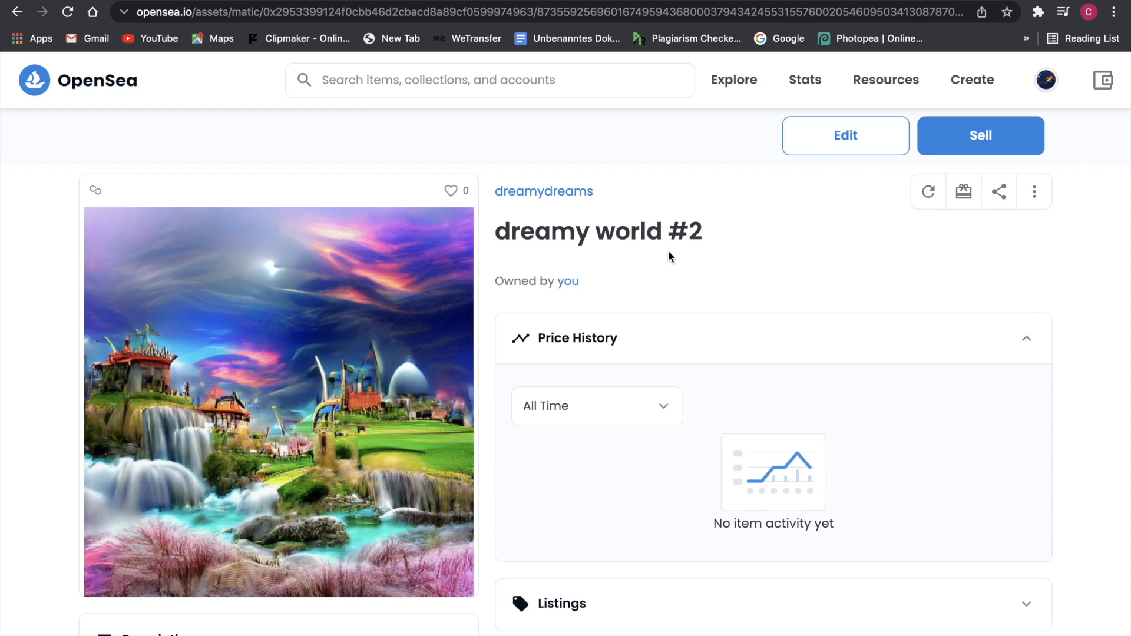
scroll(670, 256, down, 1)
scroll(670, 255, up, 1)
scroll(669, 256, up, 1)
scroll(669, 256, down, 1)
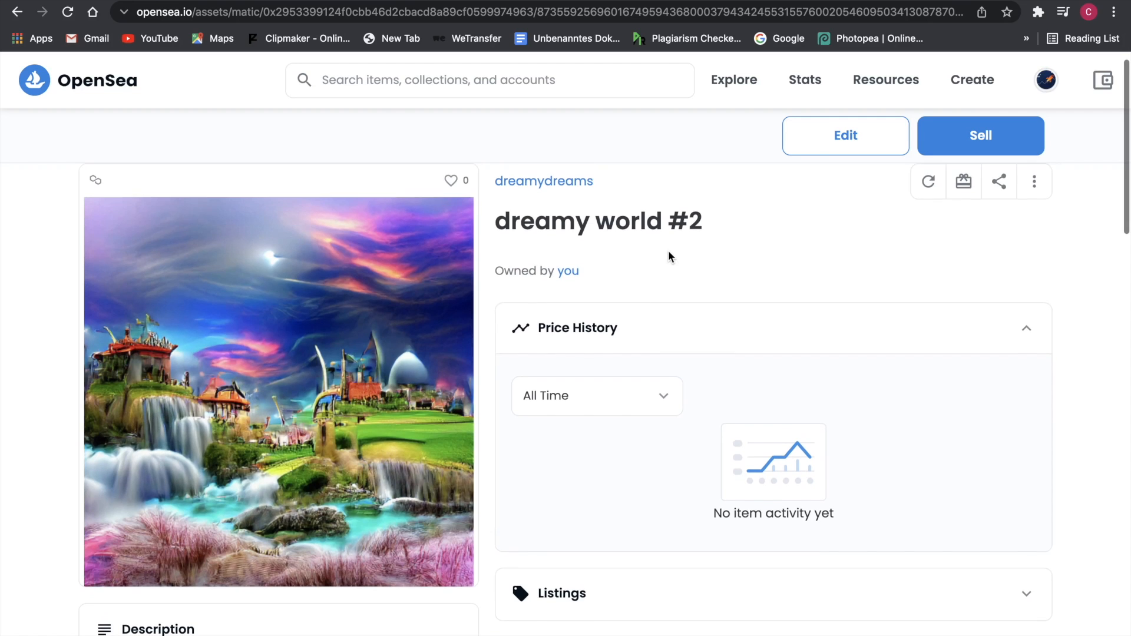
scroll(669, 256, down, 1)
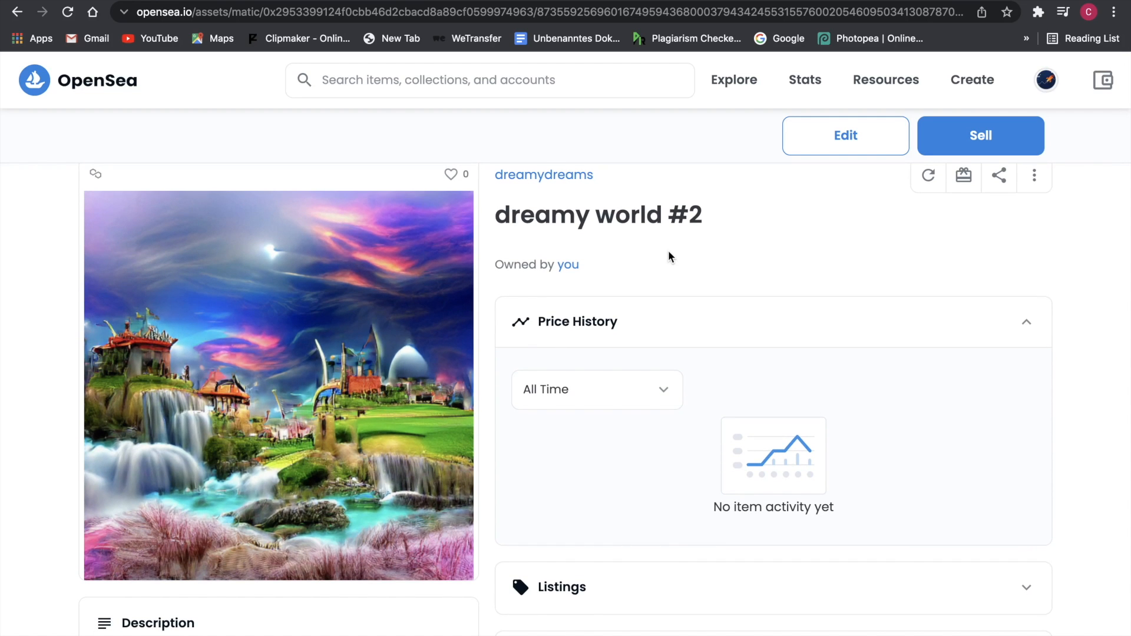